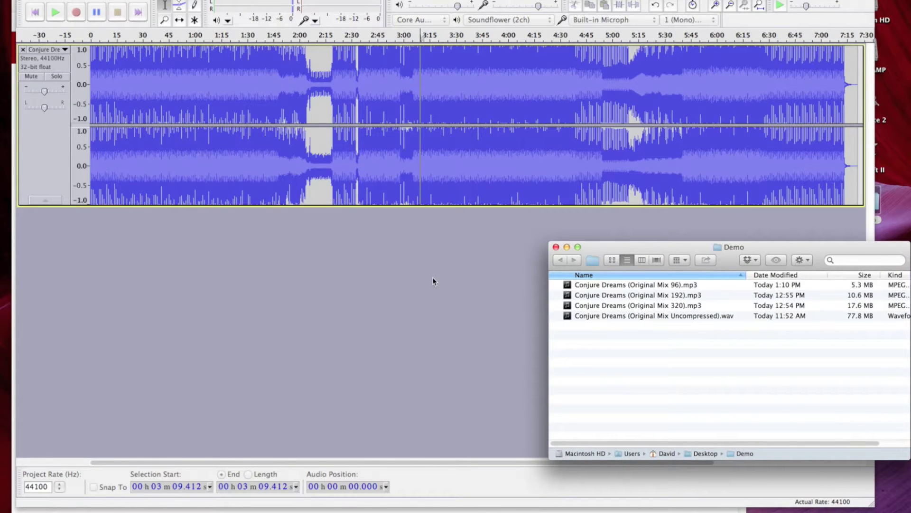
# - Switch to the Demo folder in Finder and compare the 320, 192 and 96 MP3 versions of Conjure Dreams
pyautogui.click(110, 108)
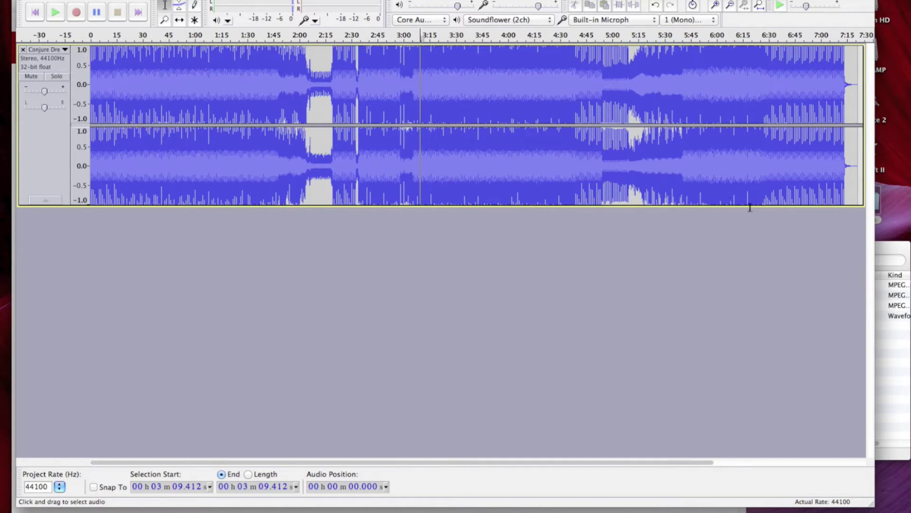
pyautogui.click(886, 250)
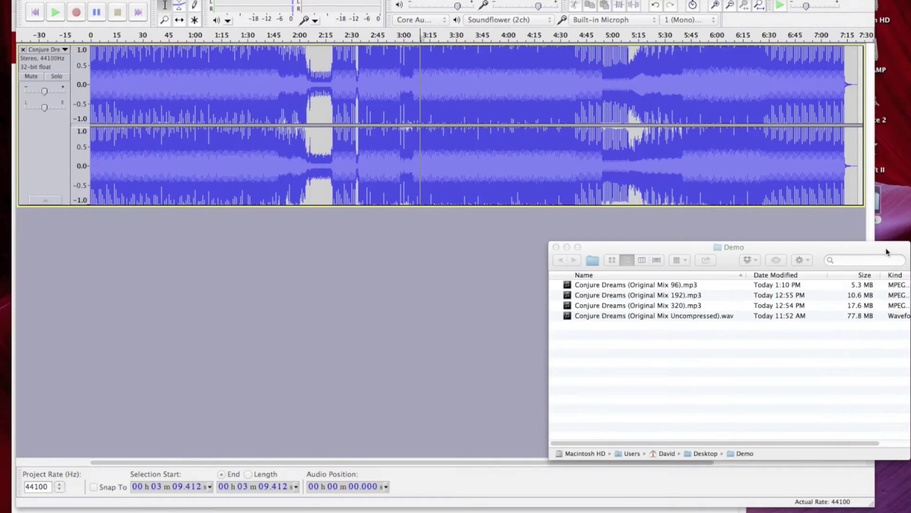
pyautogui.click(690, 306)
pyautogui.click(681, 295)
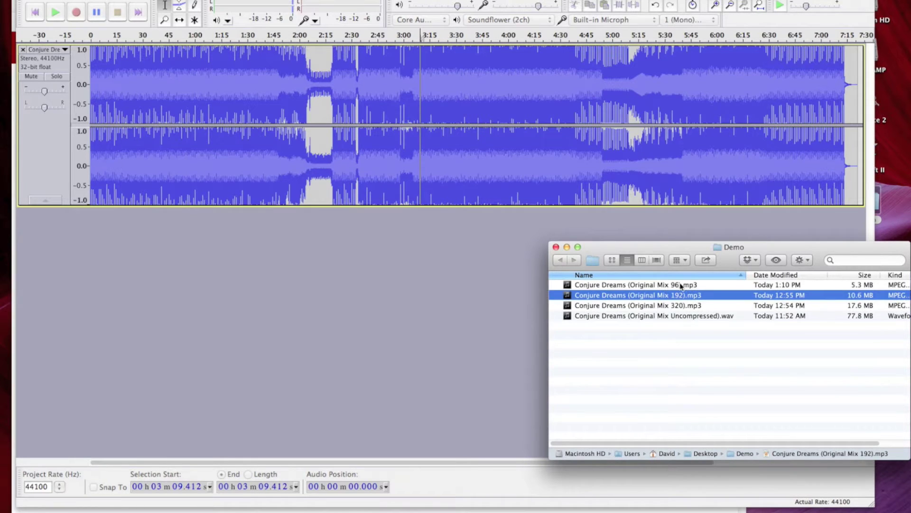
pyautogui.click(681, 285)
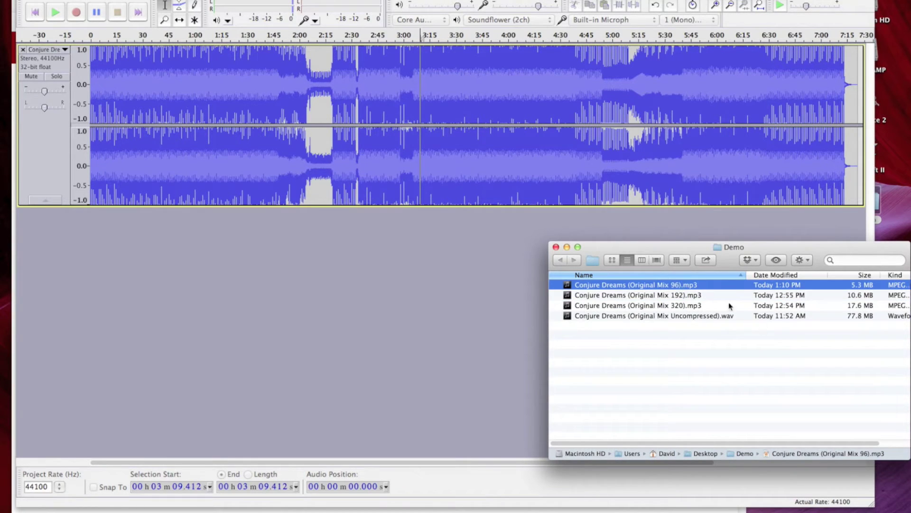
pyautogui.click(691, 388)
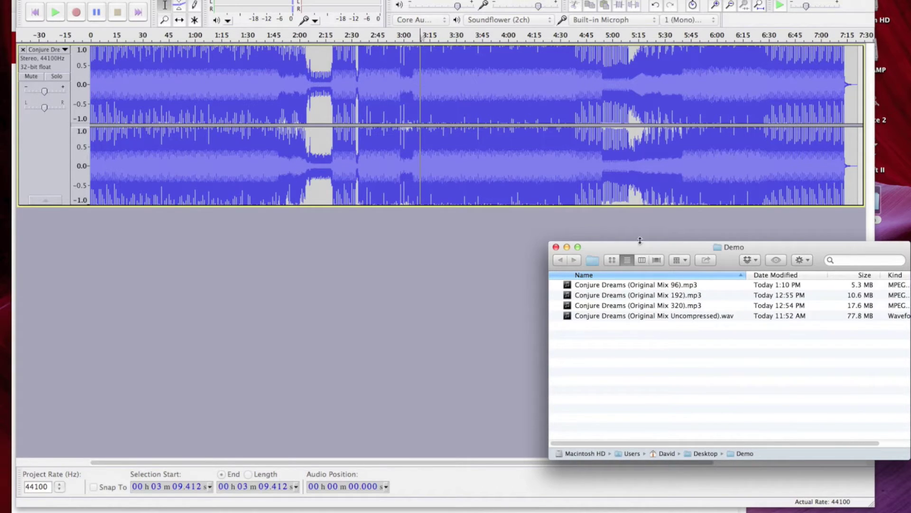
# - Import Conjure Dreams (Original Mix 320).mp3 from the Demo folder into the Audacity project as a second track
pyautogui.click(654, 307)
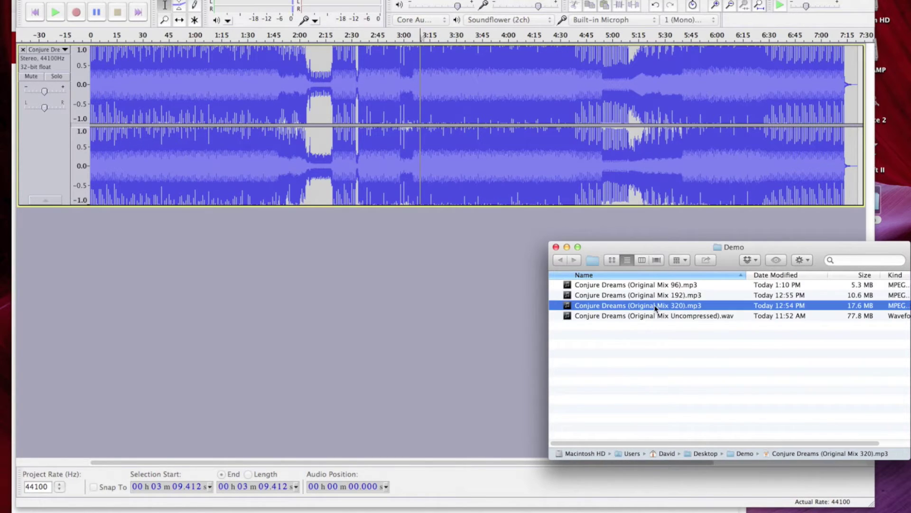
pyautogui.moveTo(650, 311); pyautogui.dragTo(365, 280)
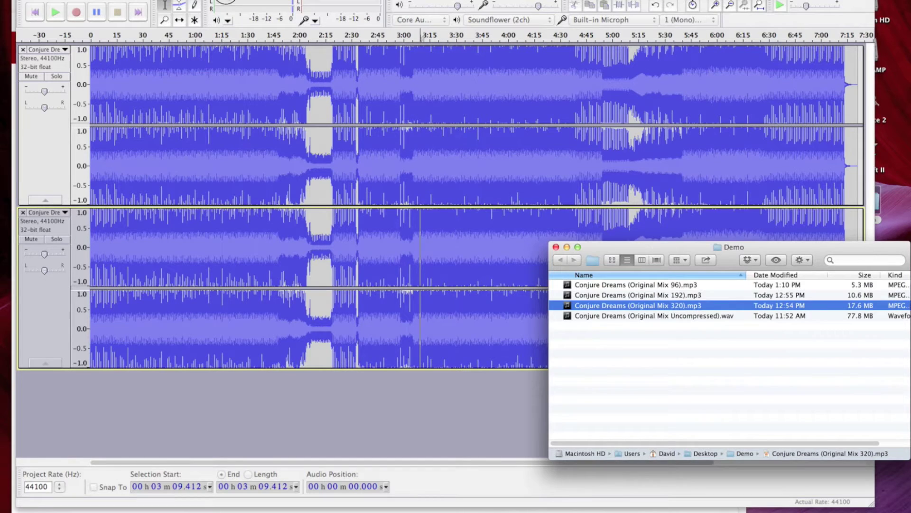
pyautogui.click(546, 285)
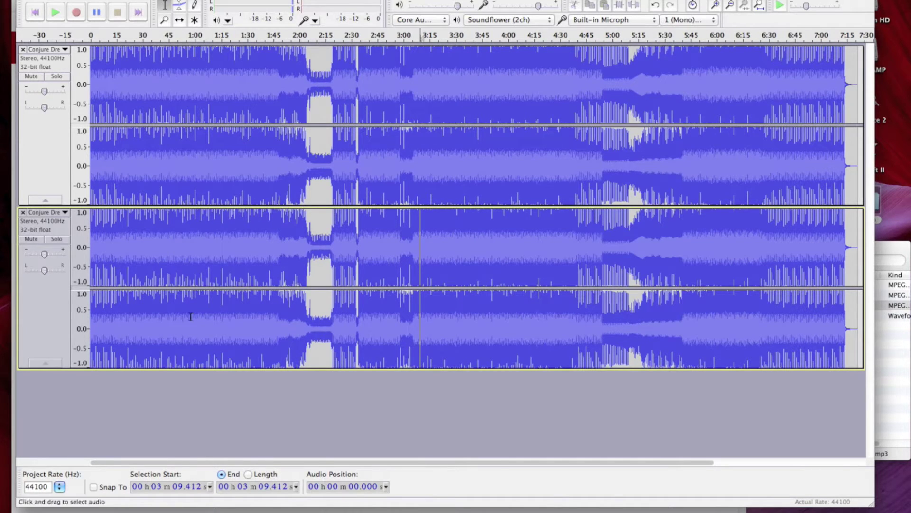
# - Select the entire second track and apply the Invert effect to it
pyautogui.moveTo(857, 220); pyautogui.dragTo(89, 244)
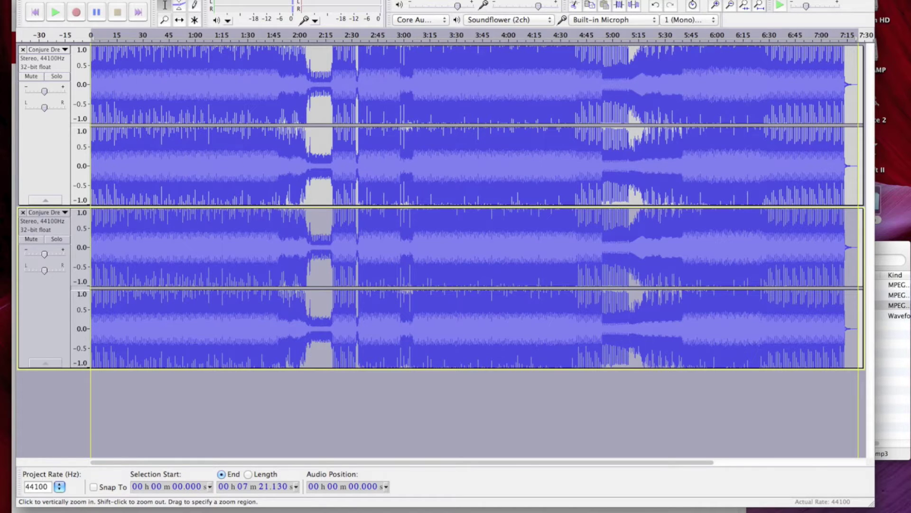
pyautogui.click(145, 0)
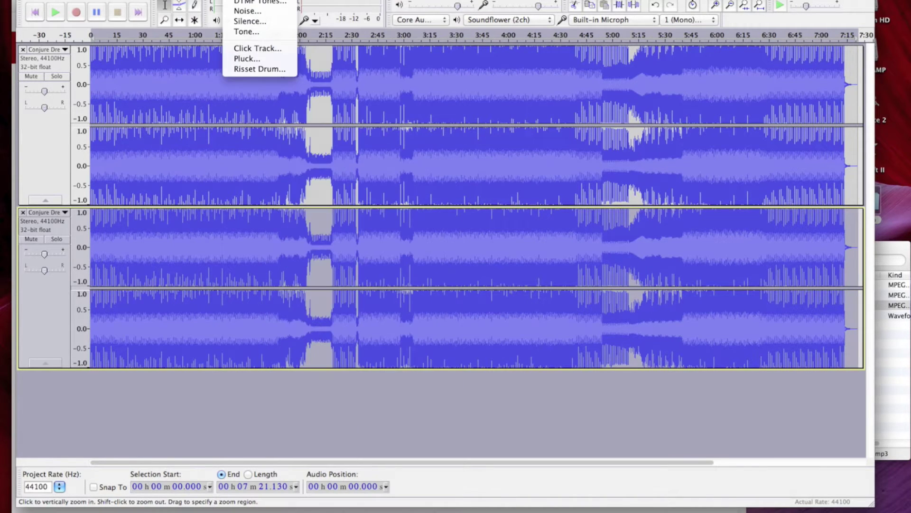
pyautogui.moveTo(282, 1)
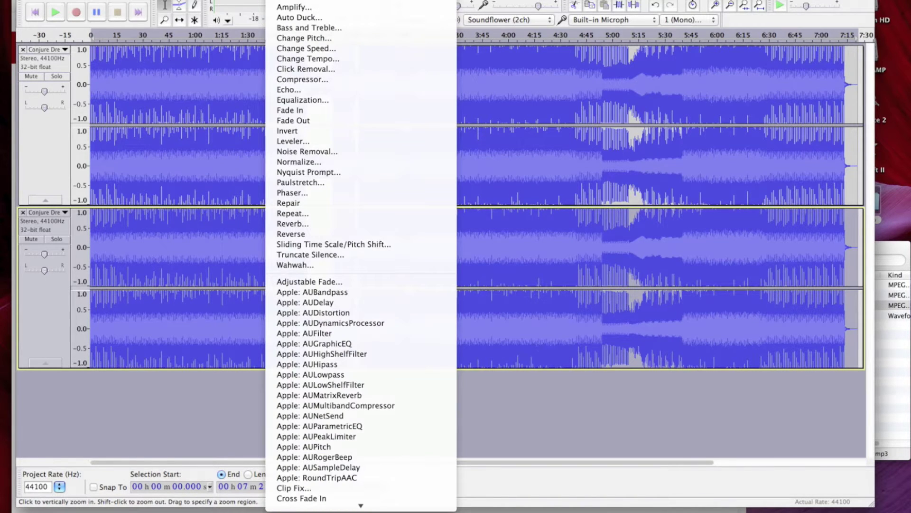
pyautogui.click(314, 132)
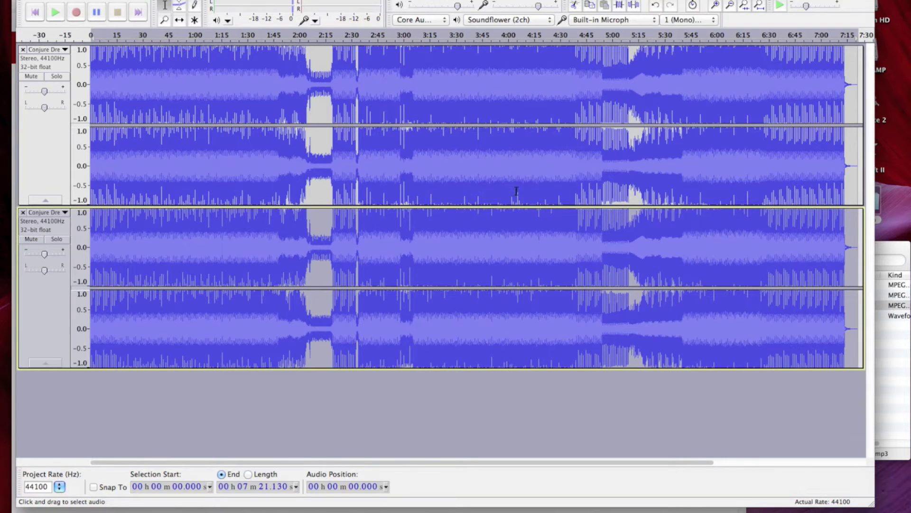
# - Time-shift the inverted MP3 track about 50 ms earlier to align its first transient with the original track's, and mute it
pyautogui.click(165, 27)
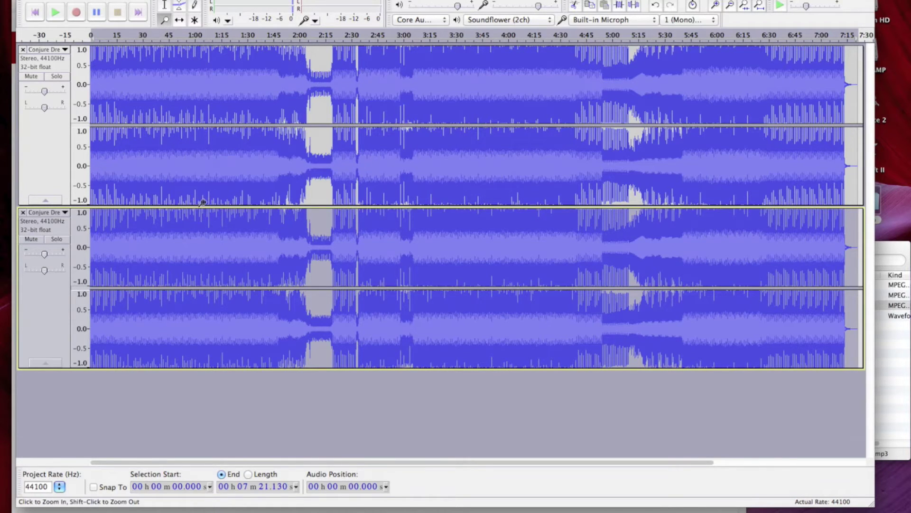
pyautogui.click(214, 183)
pyautogui.click(215, 183)
pyautogui.click(215, 183)
pyautogui.click(215, 184)
pyautogui.click(214, 183)
pyautogui.click(214, 184)
pyautogui.click(213, 184)
pyautogui.click(213, 183)
pyautogui.click(213, 184)
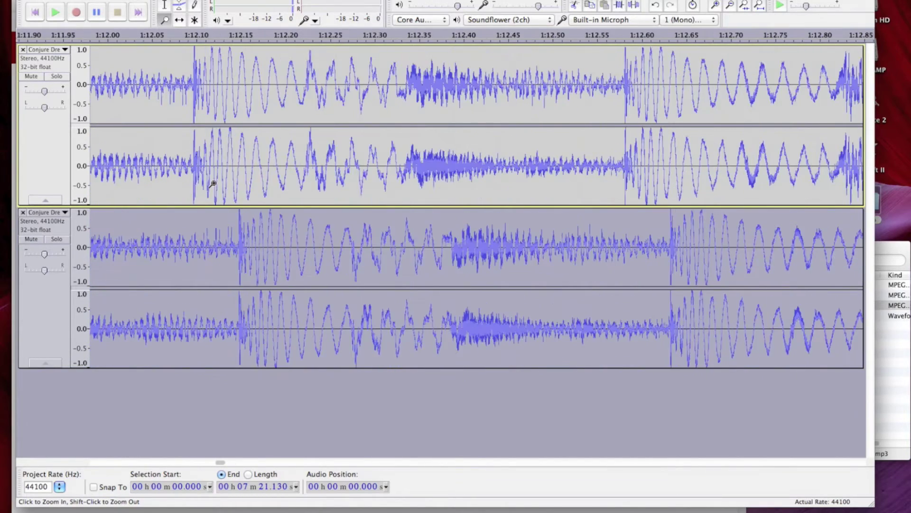
pyautogui.click(213, 184)
pyautogui.click(213, 184)
pyautogui.click(213, 184)
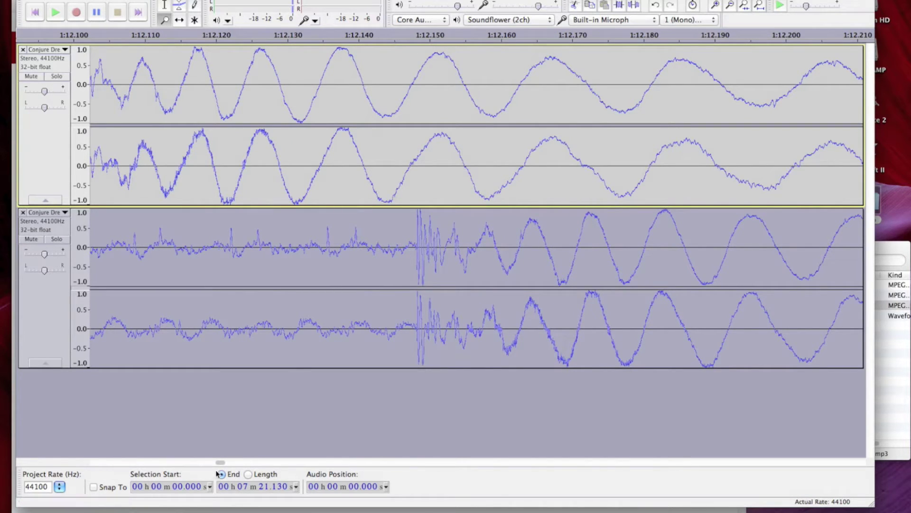
pyautogui.moveTo(220, 463); pyautogui.dragTo(71, 464)
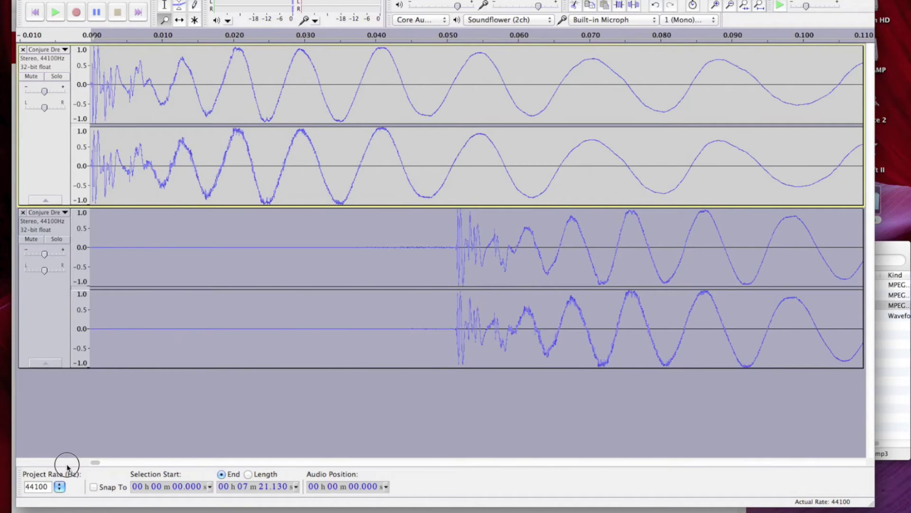
pyautogui.press('F5')
pyautogui.click(453, 233)
pyautogui.moveTo(490, 236); pyautogui.dragTo(174, 250)
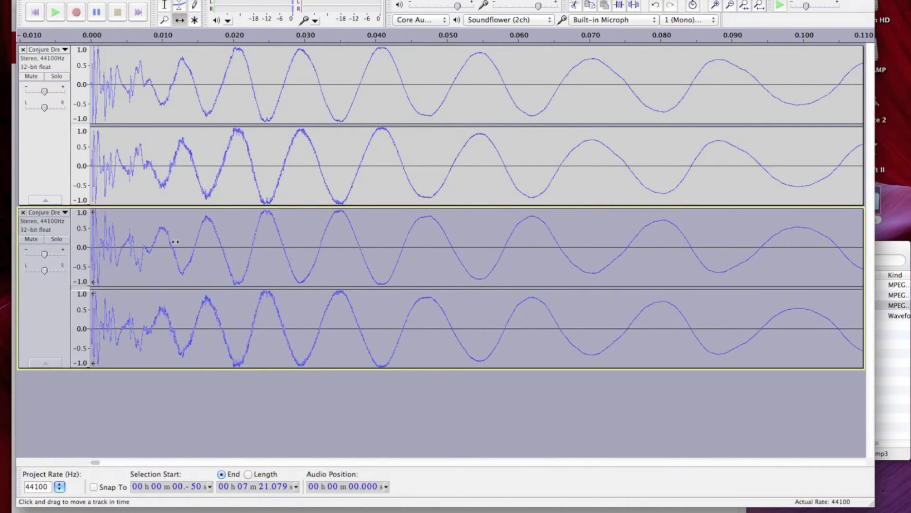
pyautogui.click(38, 240)
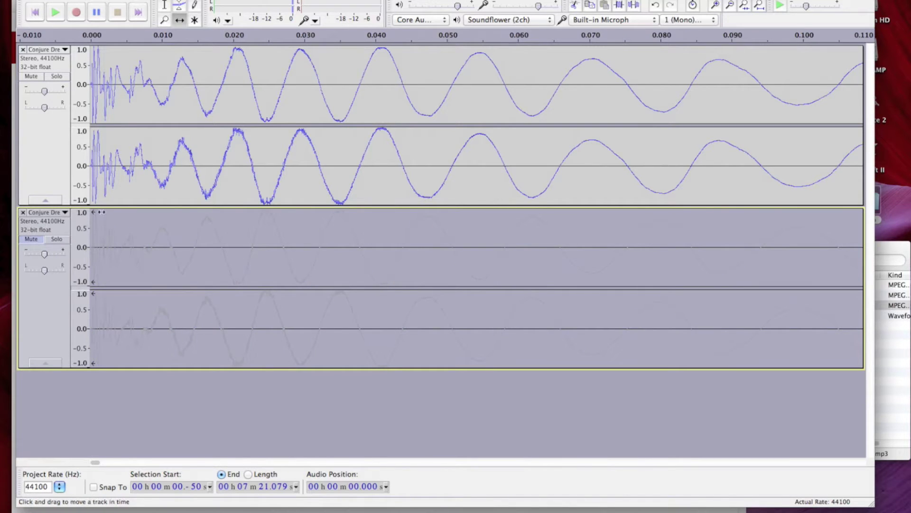
# - Import Conjure Dreams (Original Mix Uncompressed).wav from the Demo folder as a third track
pyautogui.press('F4')
pyautogui.keyDown('shift'); pyautogui.click(190, 74); pyautogui.keyUp('shift')
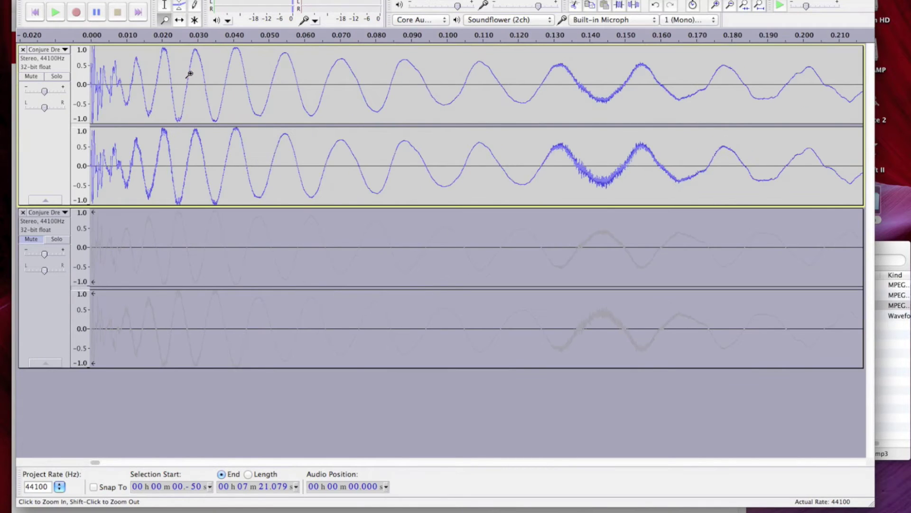
pyautogui.keyDown('shift'); pyautogui.click(279, 61); pyautogui.keyUp('shift')
pyautogui.keyDown('shift'); pyautogui.click(359, 82); pyautogui.keyUp('shift')
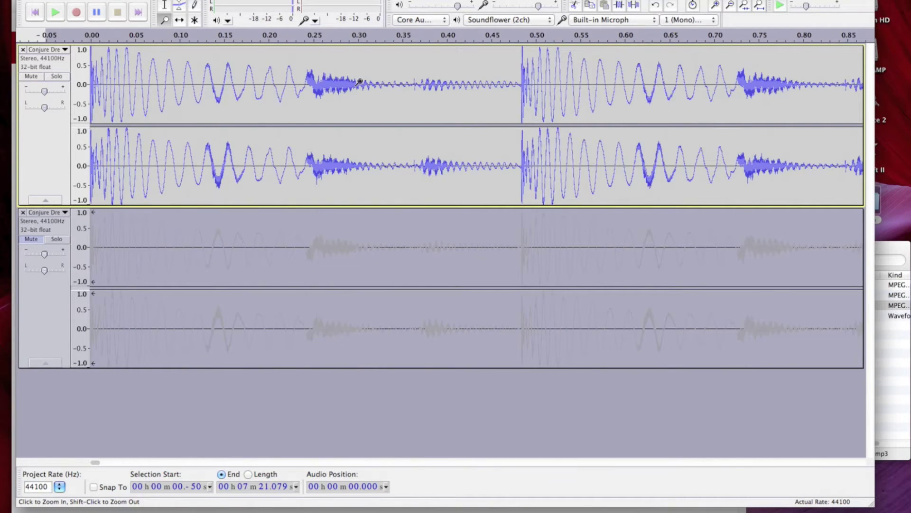
pyautogui.keyDown('shift'); pyautogui.click(359, 82); pyautogui.keyUp('shift')
pyautogui.keyDown('shift'); pyautogui.click(359, 82); pyautogui.keyUp('shift')
pyautogui.keyDown('shift'); pyautogui.click(359, 83); pyautogui.keyUp('shift')
pyautogui.keyDown('shift'); pyautogui.click(359, 84); pyautogui.keyUp('shift')
pyautogui.keyDown('shift'); pyautogui.click(359, 85); pyautogui.keyUp('shift')
pyautogui.keyDown('shift'); pyautogui.click(359, 85); pyautogui.keyUp('shift')
pyautogui.keyDown('shift'); pyautogui.click(359, 85); pyautogui.keyUp('shift')
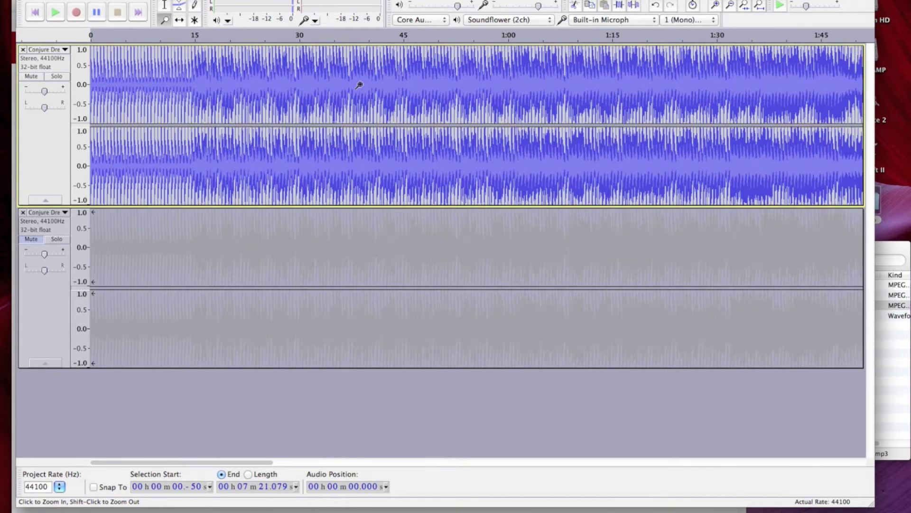
pyautogui.click(895, 249)
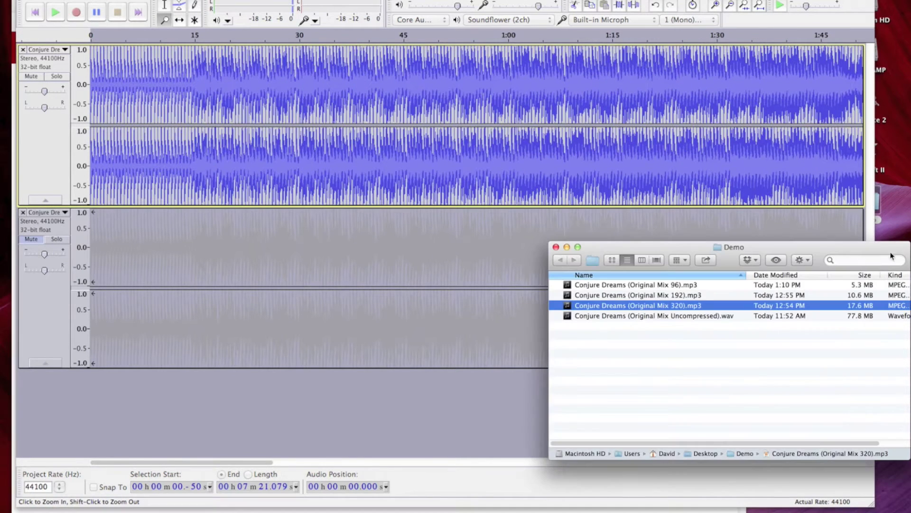
pyautogui.moveTo(693, 315); pyautogui.dragTo(313, 393)
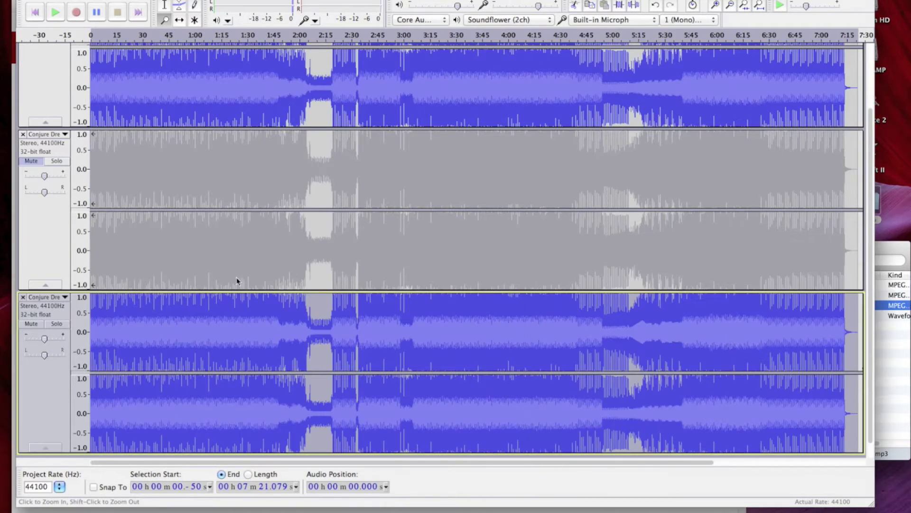
# - Select the whole third track from its start to its end and invert it
pyautogui.click(221, 316)
pyautogui.click(221, 316)
pyautogui.keyDown('shift'); pyautogui.click(221, 316); pyautogui.keyUp('shift')
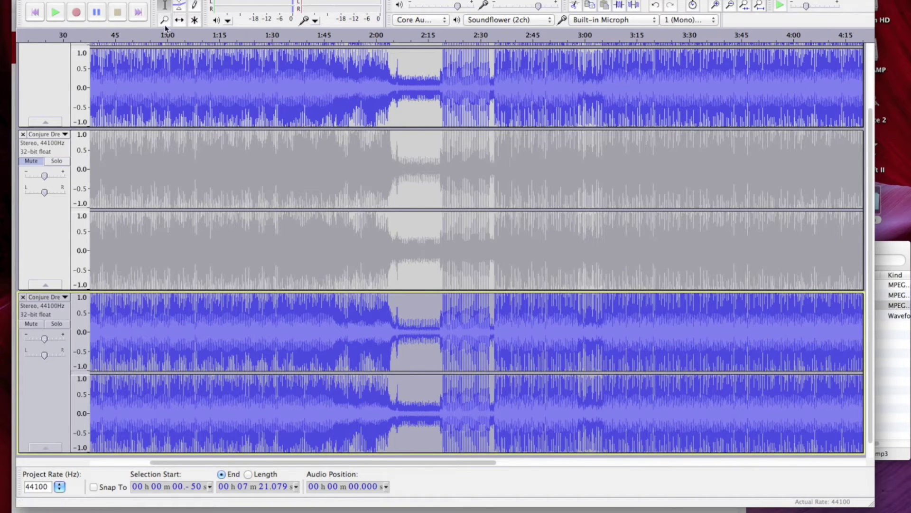
pyautogui.keyDown('shift'); pyautogui.click(213, 350); pyautogui.keyUp('shift')
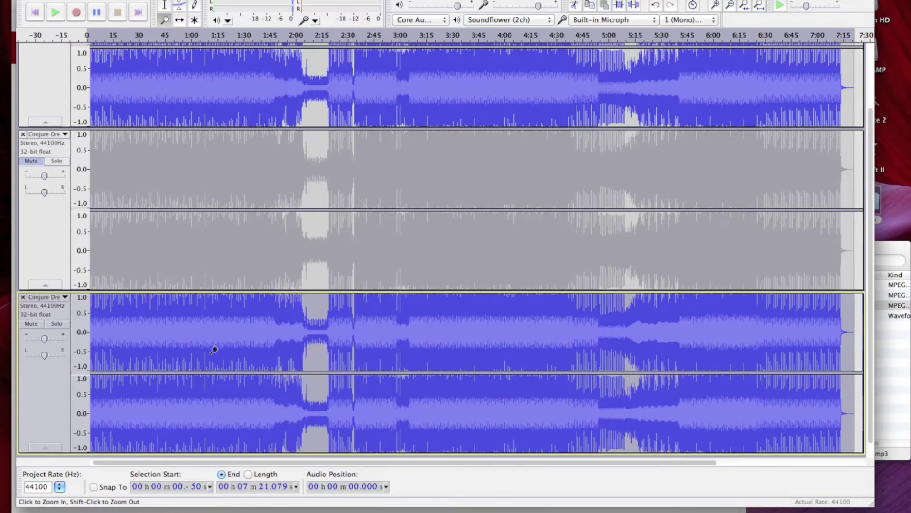
pyautogui.keyDown('shift'); pyautogui.click(214, 349); pyautogui.keyUp('shift')
pyautogui.click(165, 7)
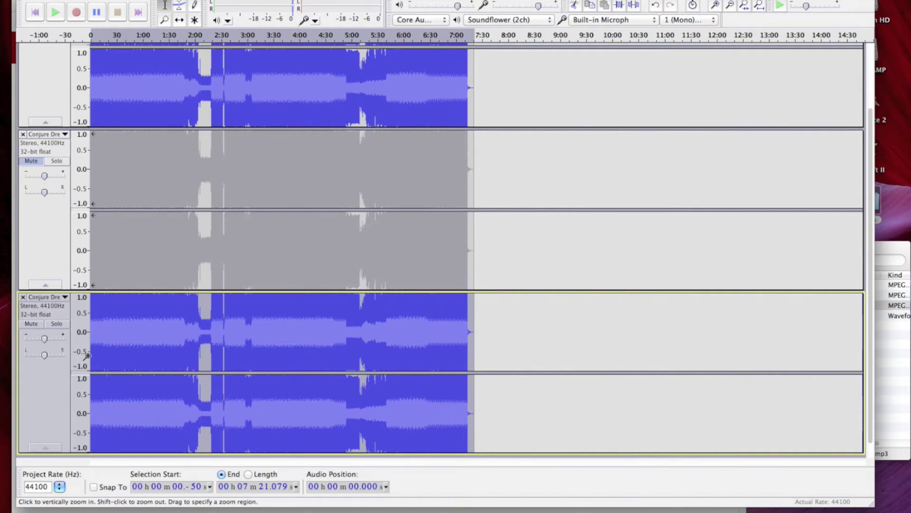
pyautogui.moveTo(90, 316); pyautogui.dragTo(156, 325)
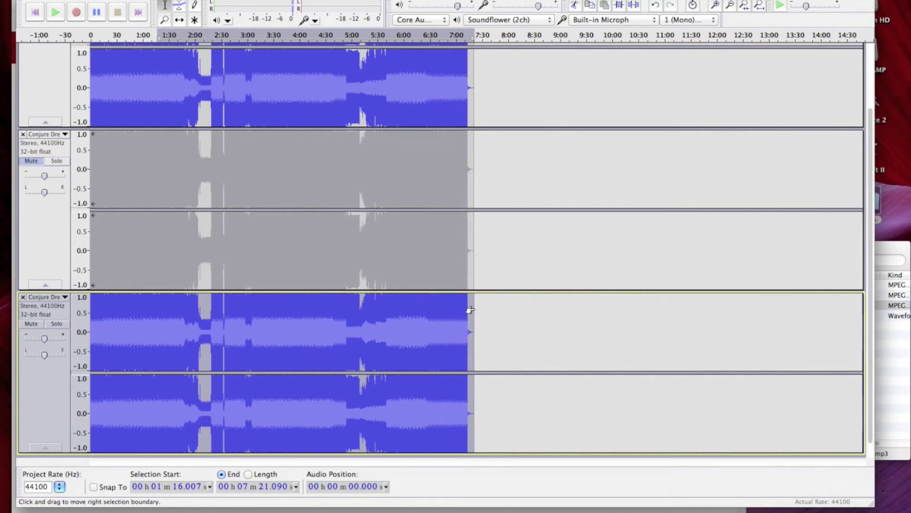
pyautogui.click(491, 309)
pyautogui.moveTo(475, 308); pyautogui.dragTo(84, 362)
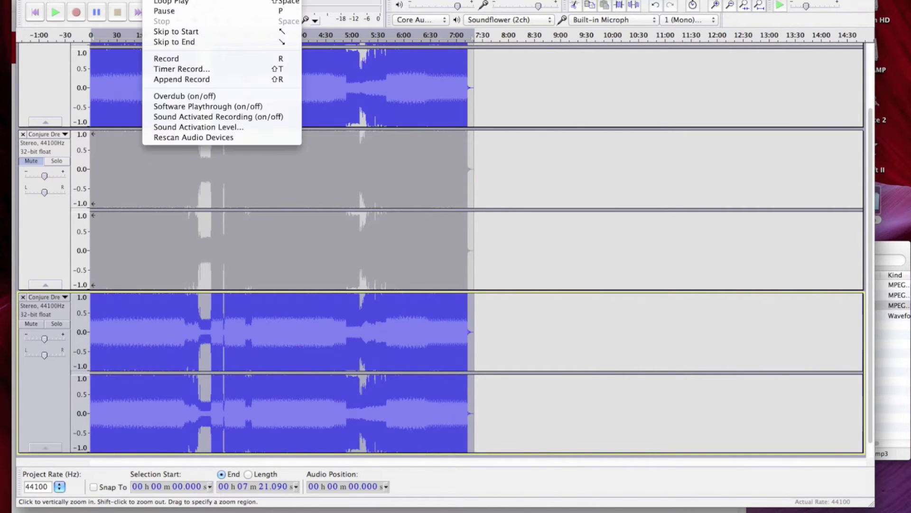
pyautogui.moveTo(285, 0)
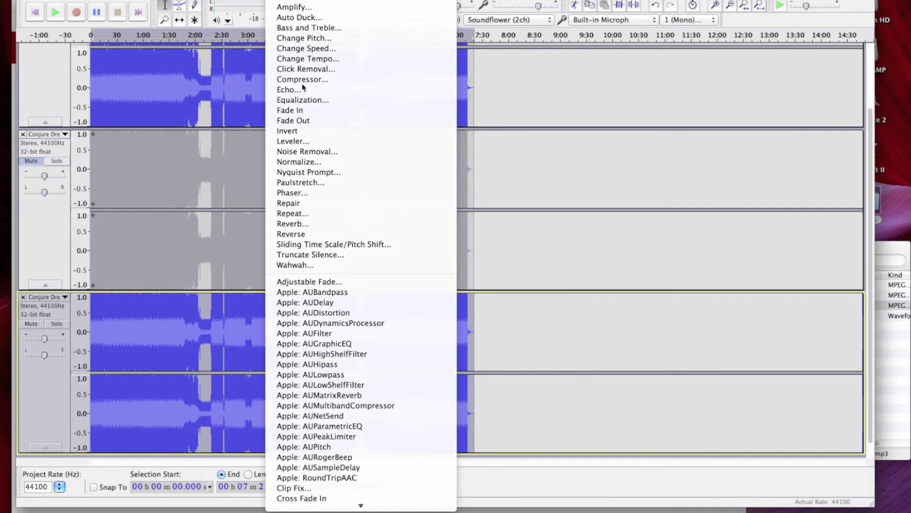
pyautogui.click(314, 132)
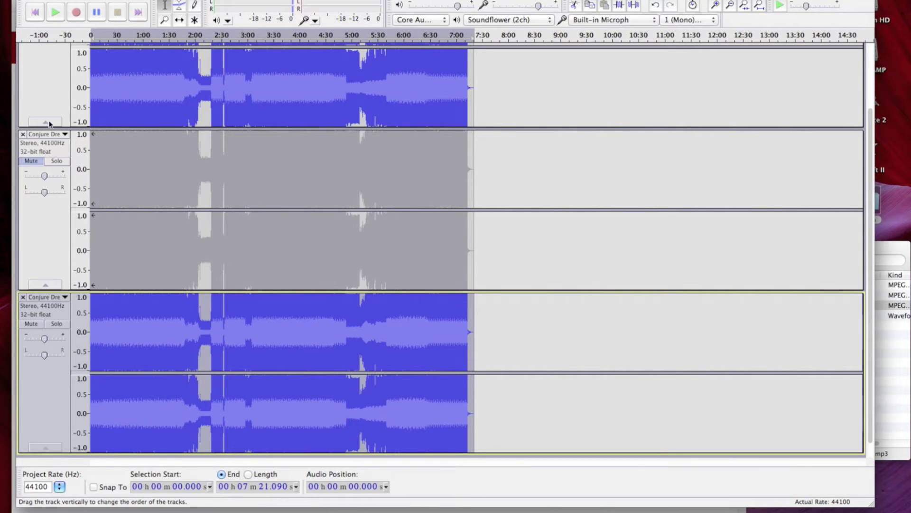
# - Play the mix from about 0:40 with the inverted uncompressed track unmuted, muted and unmuted again, and remove that track
pyautogui.click(125, 84)
pyautogui.press('space')
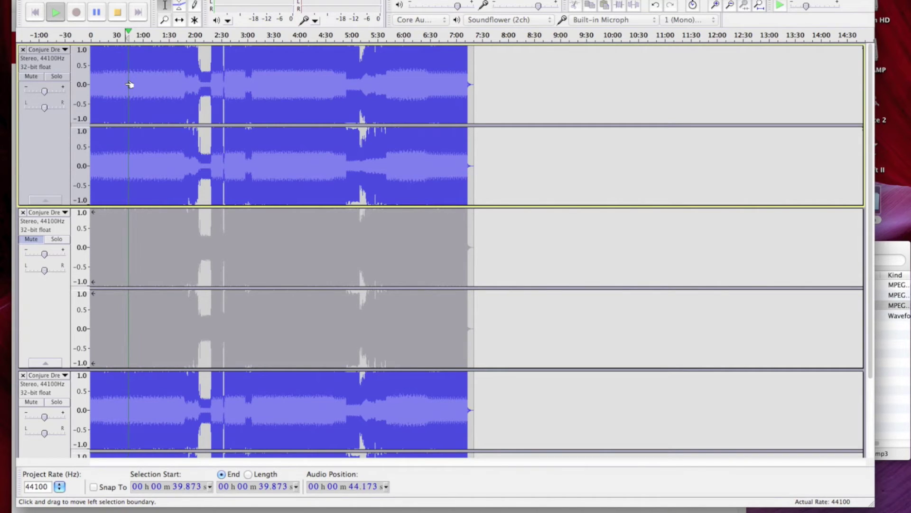
pyautogui.click(31, 402)
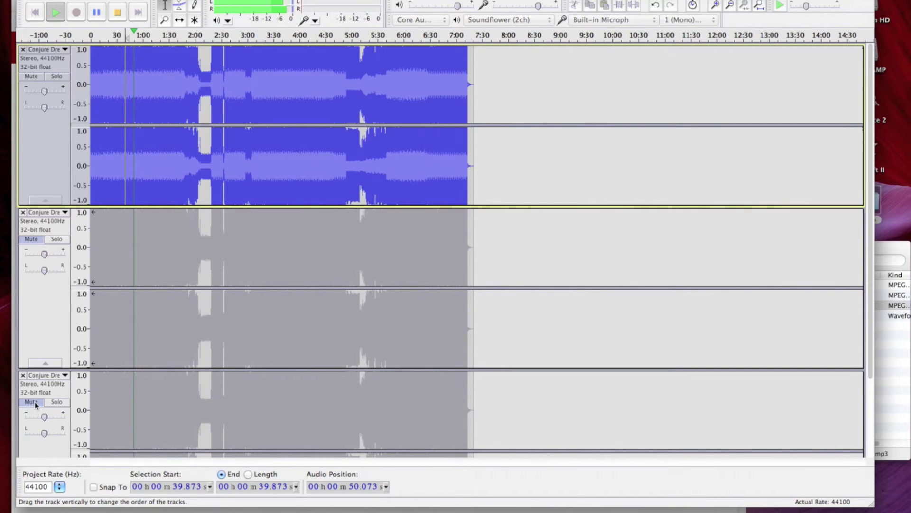
pyautogui.click(31, 402)
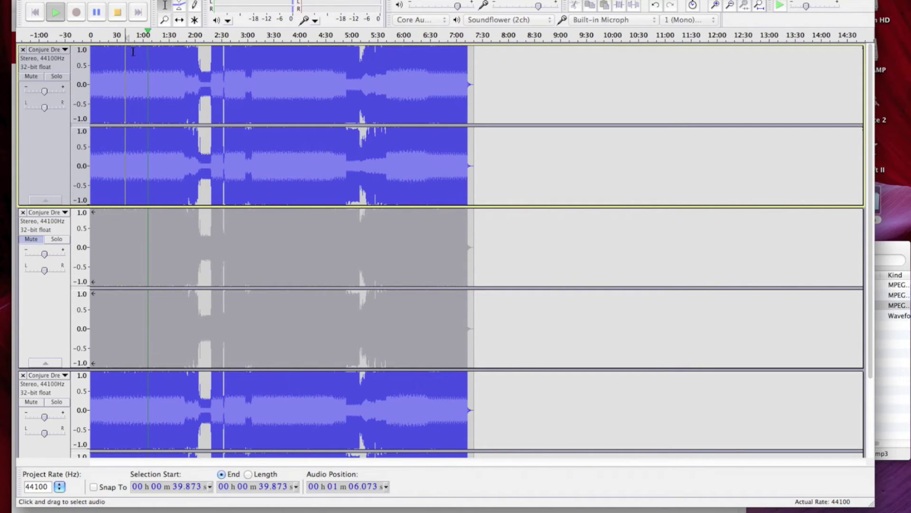
pyautogui.click(117, 12)
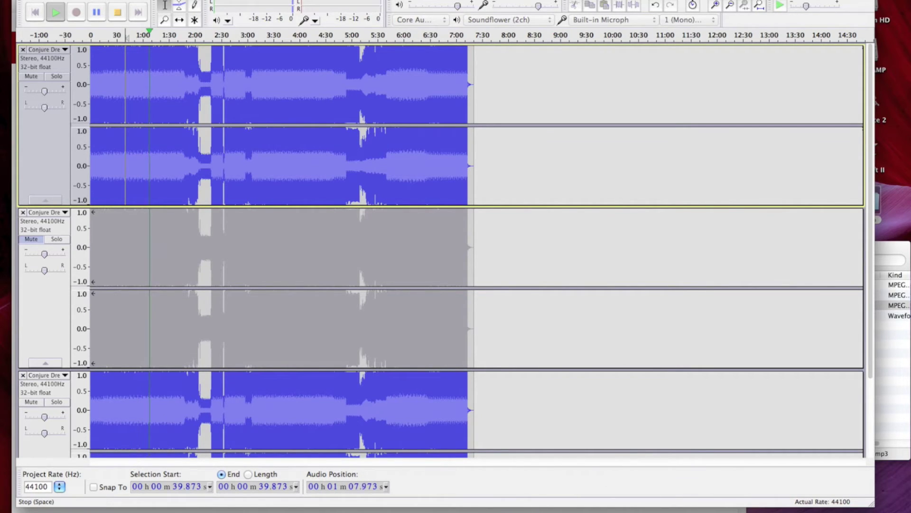
pyautogui.click(23, 375)
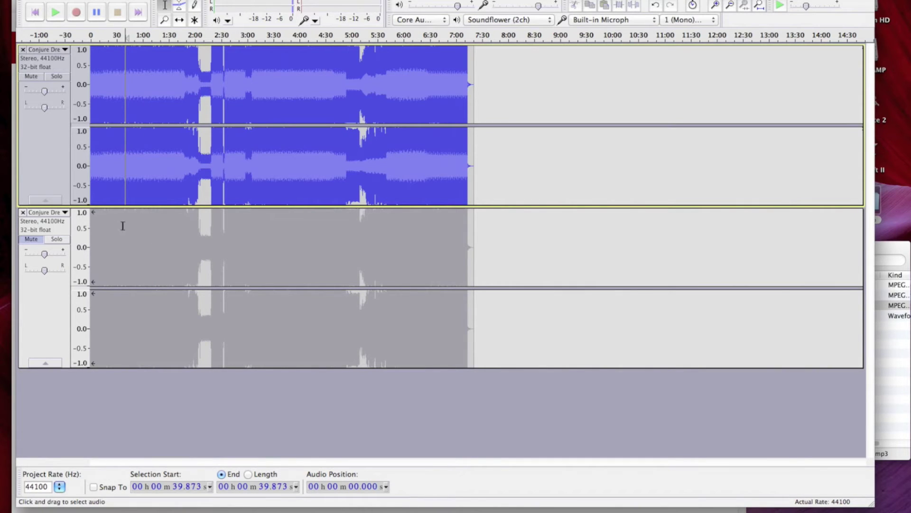
# - Unmute the inverted MP3 track, play the mix from about 3:12 while raising the output volume, and stop playback
pyautogui.click(32, 239)
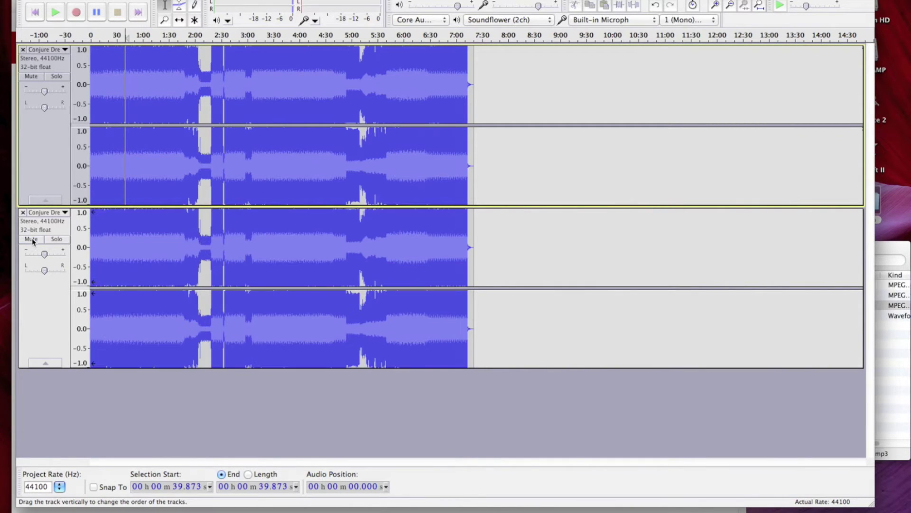
pyautogui.click(258, 93)
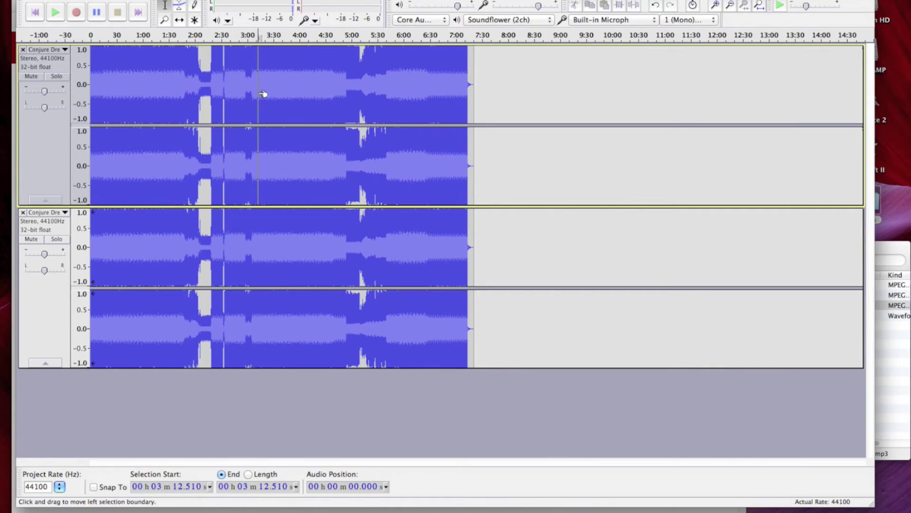
pyautogui.press('space')
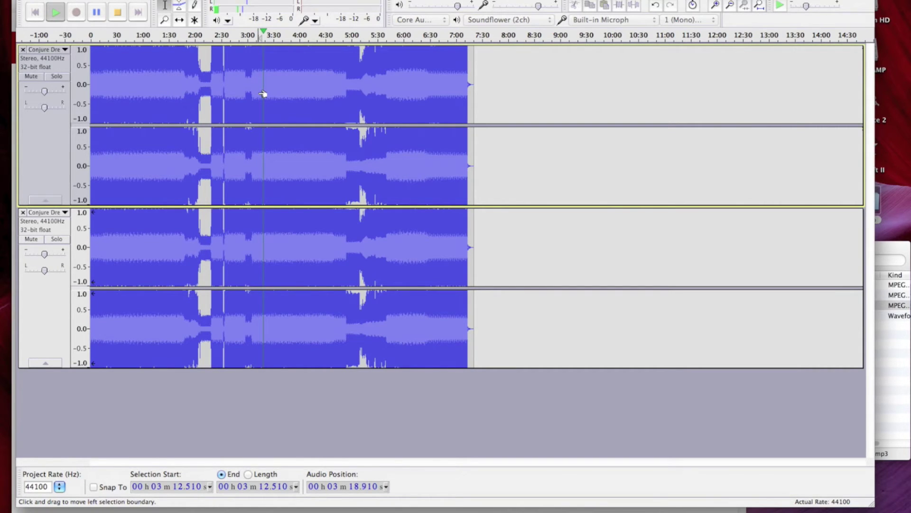
pyautogui.press('XF86AudioRaiseVolume')
pyautogui.press('XF86AudioRaiseVolume')
pyautogui.click(117, 14)
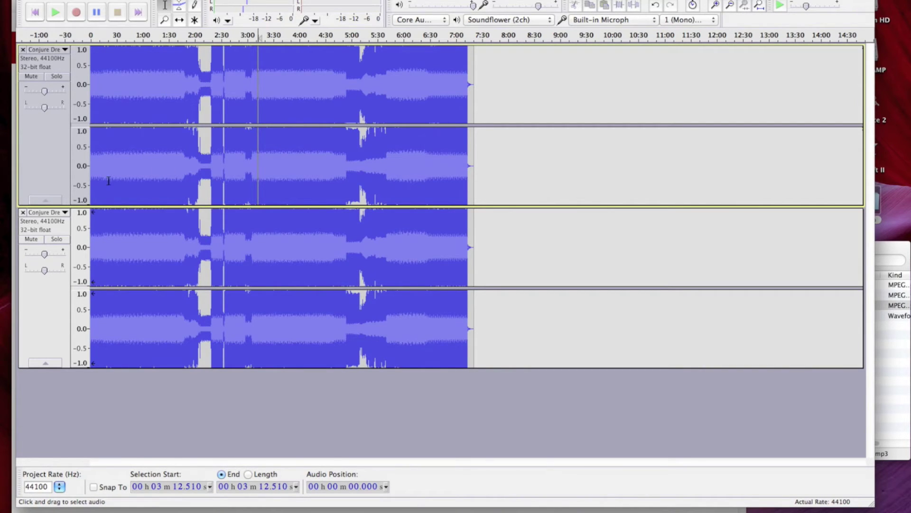
# - Play from about 3:12 while alternately muting and unmuting the inverted MP3 track to compare the full song with the difference signal
pyautogui.click(31, 239)
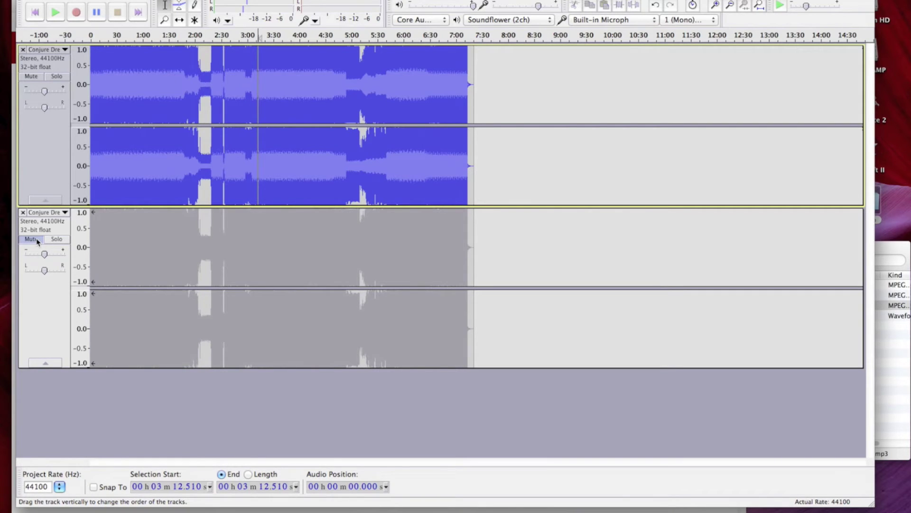
pyautogui.press('space')
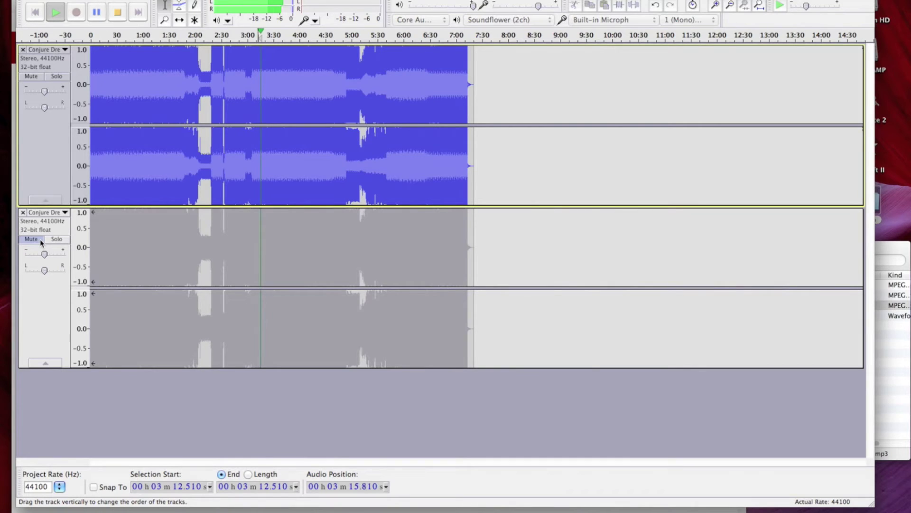
pyautogui.click(31, 239)
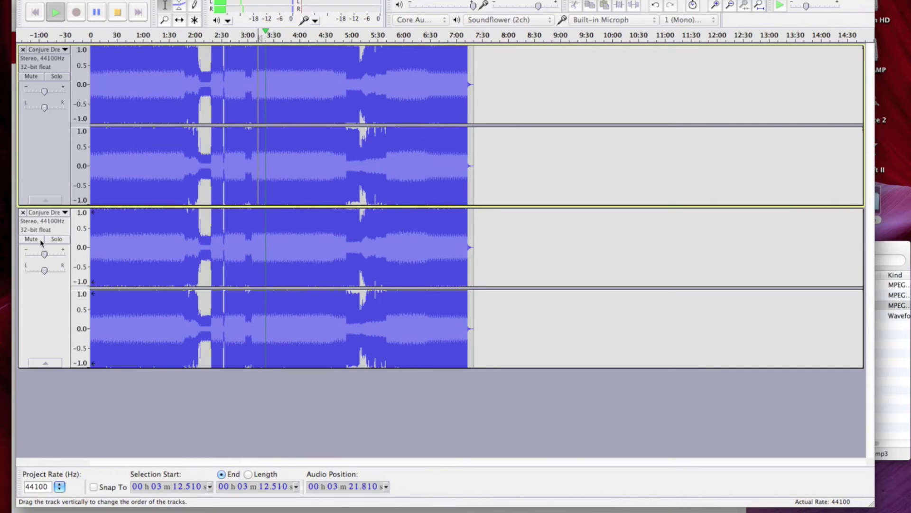
pyautogui.click(41, 240)
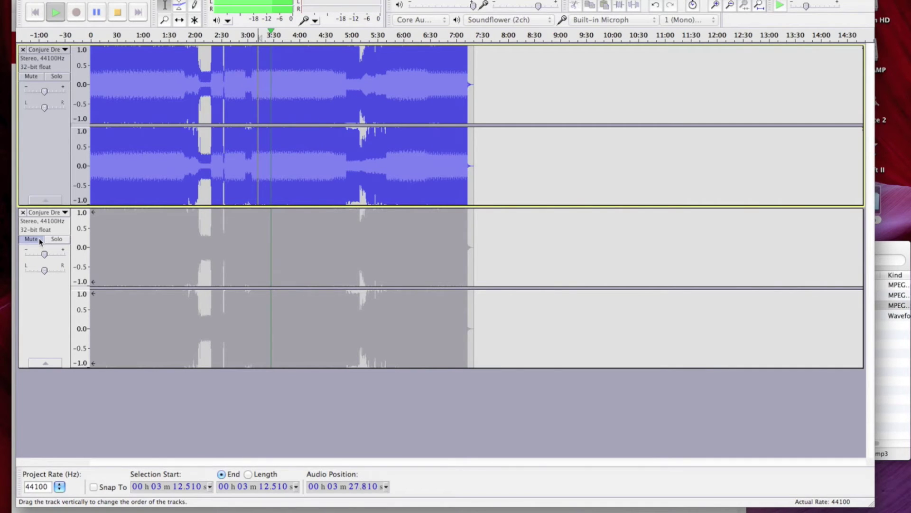
pyautogui.click(39, 238)
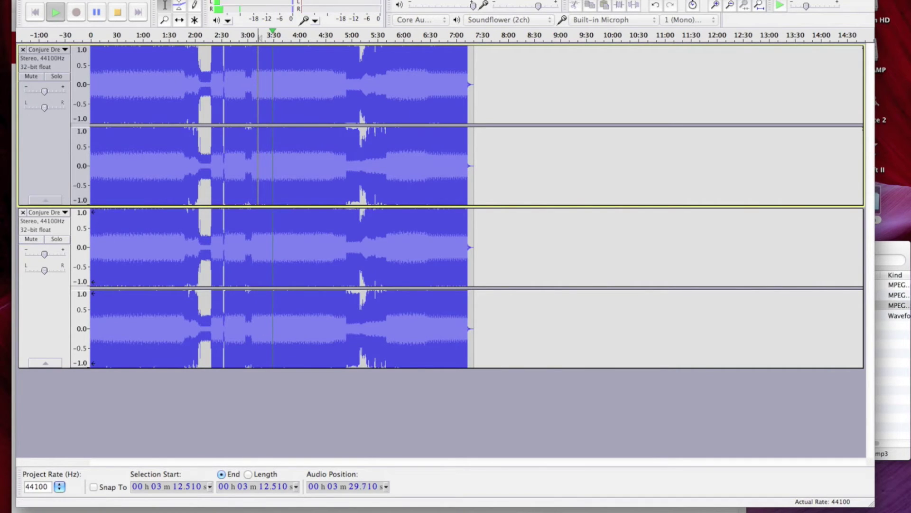
pyautogui.press('space')
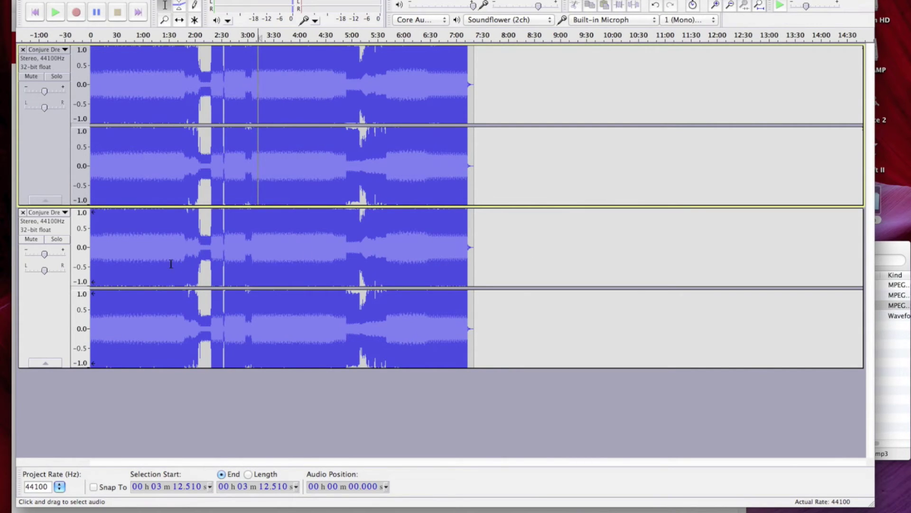
# - Remove the inverted MP3 track and import another MP3 version of the song from the Finder window as the second track
pyautogui.click(23, 213)
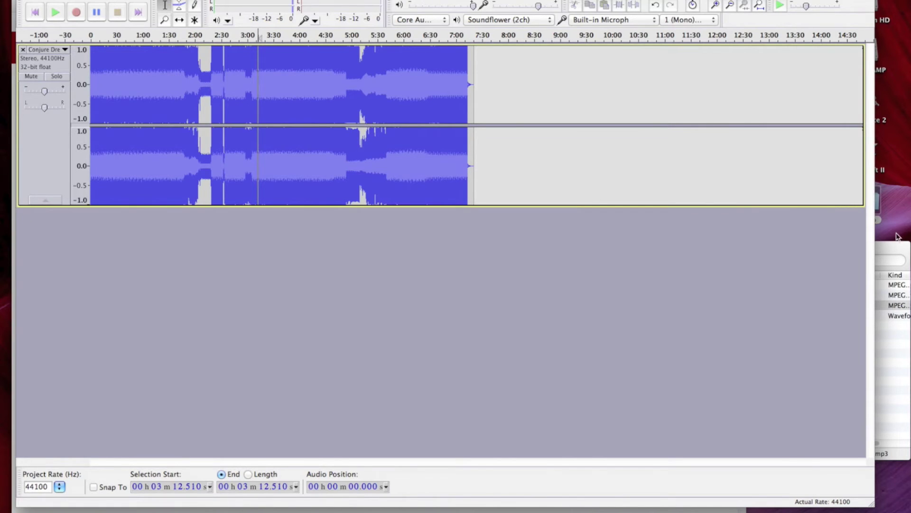
pyautogui.click(895, 249)
pyautogui.moveTo(222, 292); pyautogui.dragTo(173, 238)
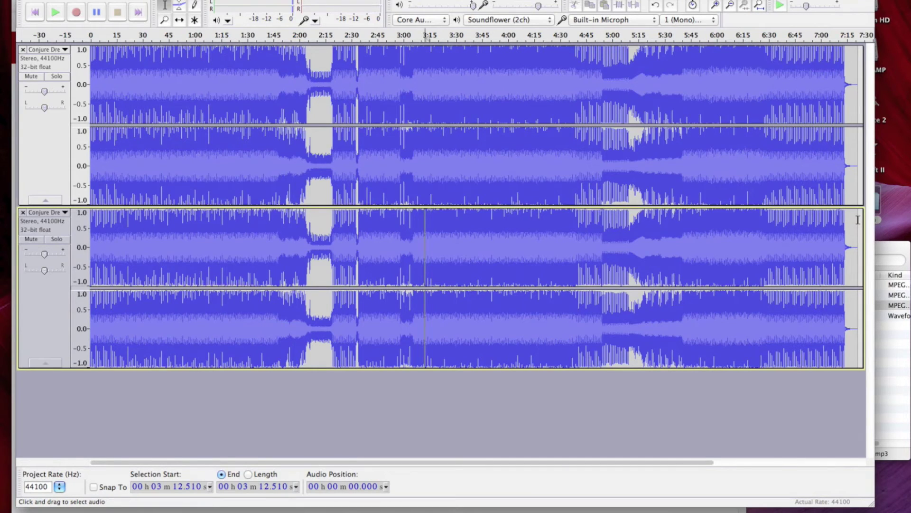
# - Select the whole length of the song, from 0 to 7:21.130
pyautogui.moveTo(857, 217); pyautogui.dragTo(92, 216)
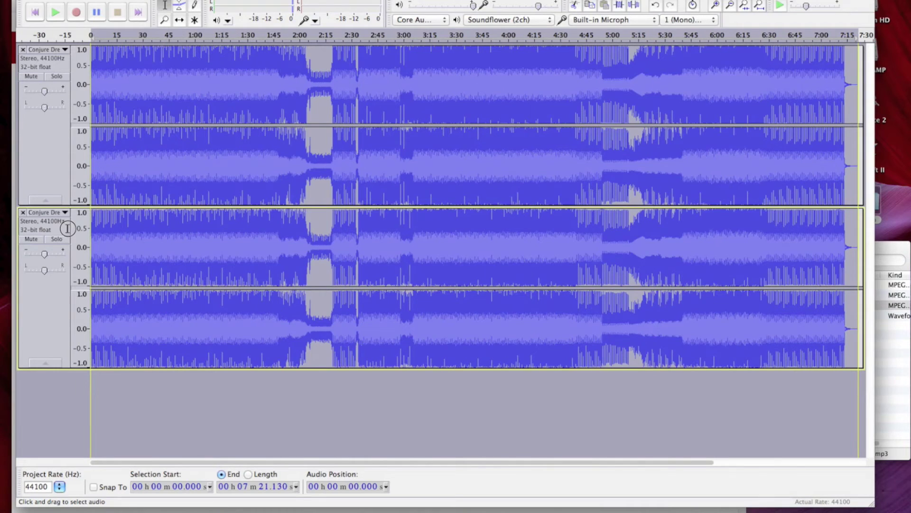
pyautogui.click(240, 0)
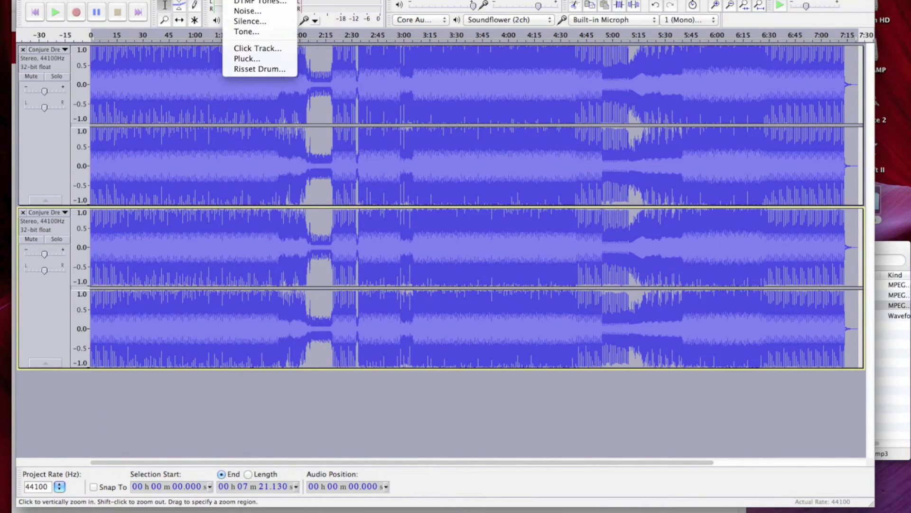
pyautogui.press('Escape')
# - Try to time-shift the new MP3 track against the original around the beats near 1.5 s, and undo the move
pyautogui.click(164, 19)
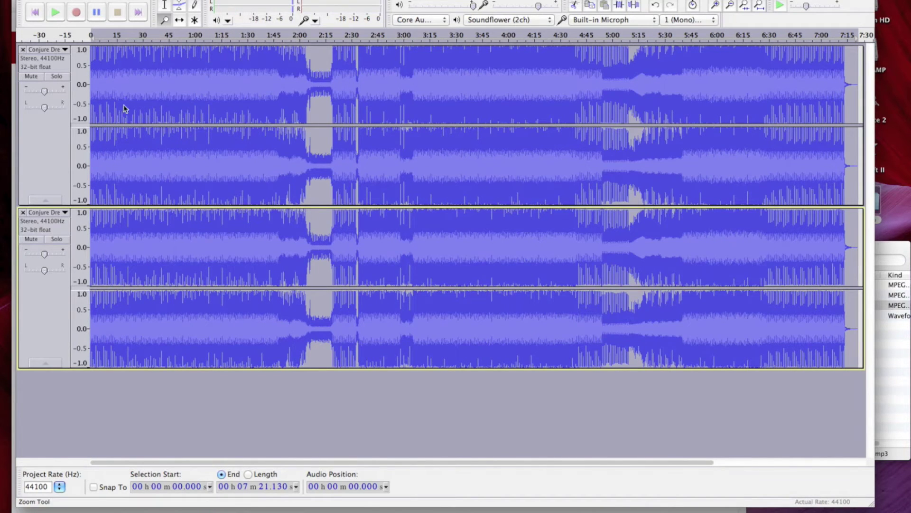
pyautogui.click(91, 212)
pyautogui.click(91, 212)
pyautogui.click(91, 213)
pyautogui.click(92, 212)
pyautogui.click(91, 212)
pyautogui.click(91, 212)
pyautogui.click(92, 213)
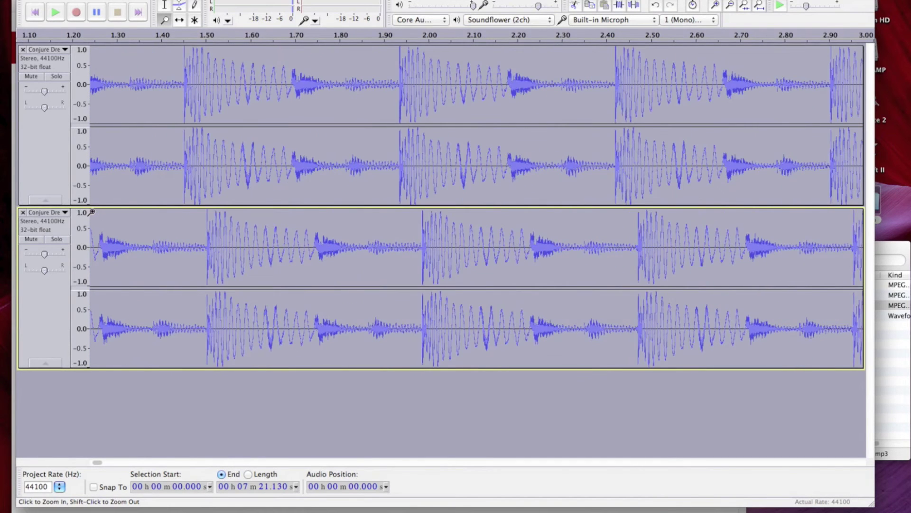
pyautogui.click(180, 19)
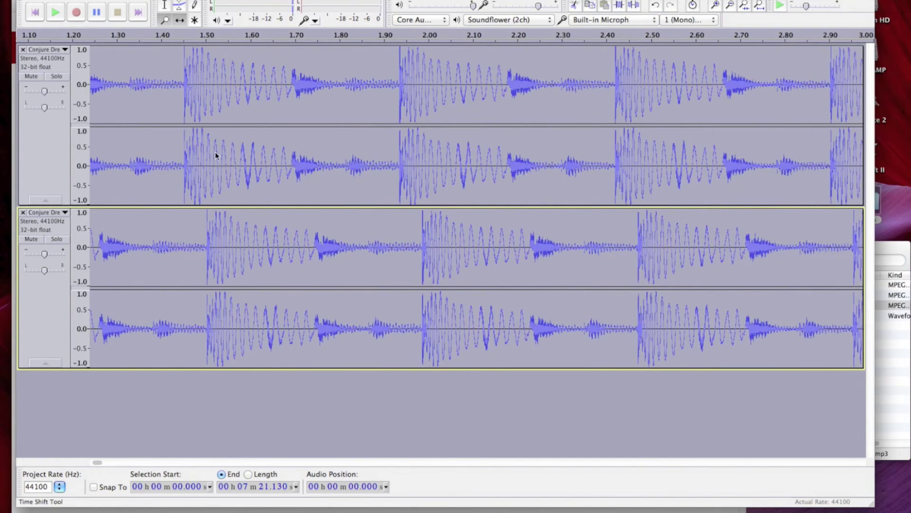
pyautogui.moveTo(247, 224)
pyautogui.mouseDown()
pyautogui.moveTo(232, 226)
pyautogui.moveTo(260, 225)
pyautogui.mouseUp()
pyautogui.press('super+z')
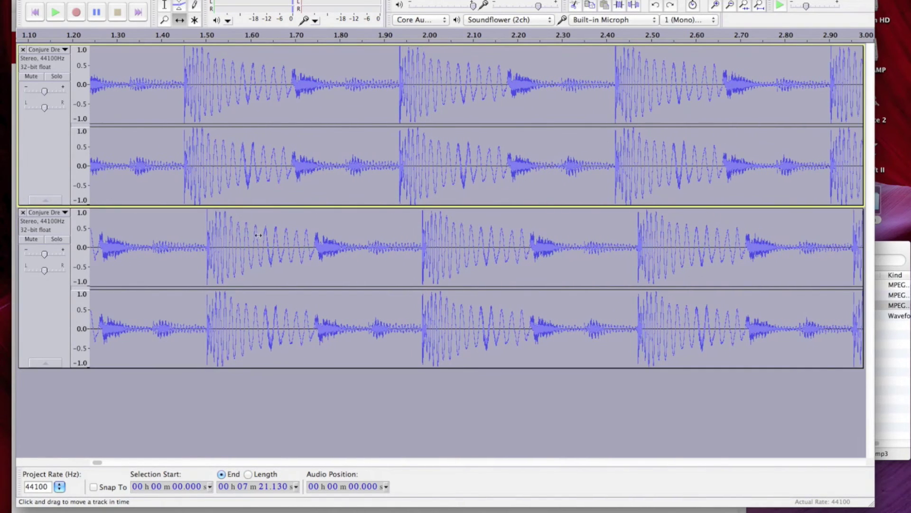
# - Select only the second track and time-shift it about 50 ms earlier to line its beats up with the original track's
pyautogui.click(164, 4)
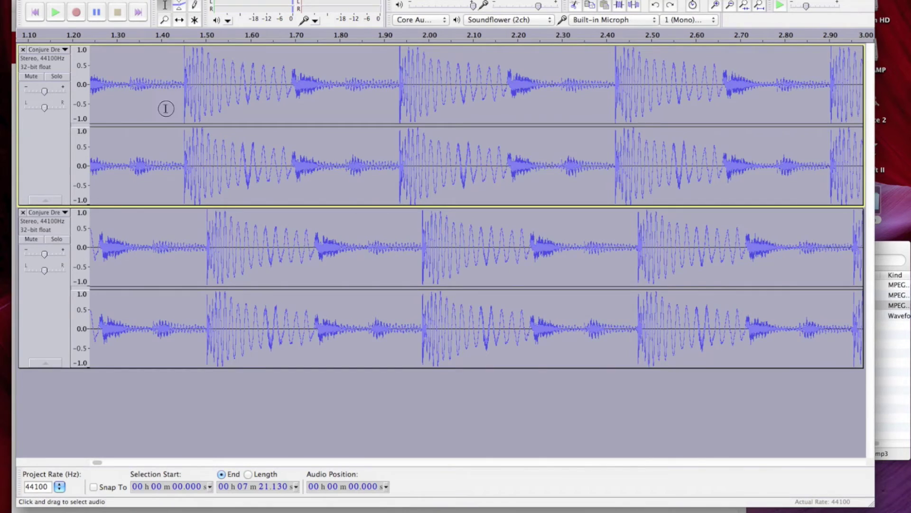
pyautogui.click(166, 111)
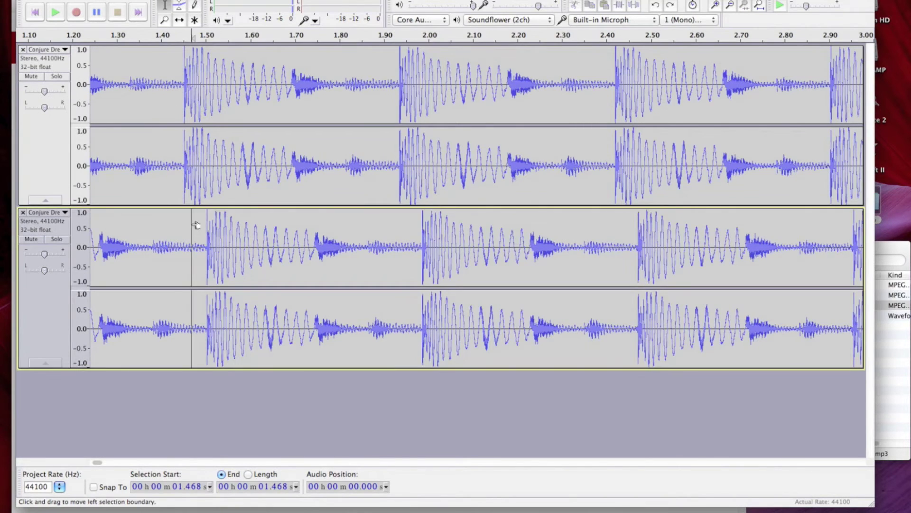
pyautogui.doubleClick(190, 224)
pyautogui.click(179, 19)
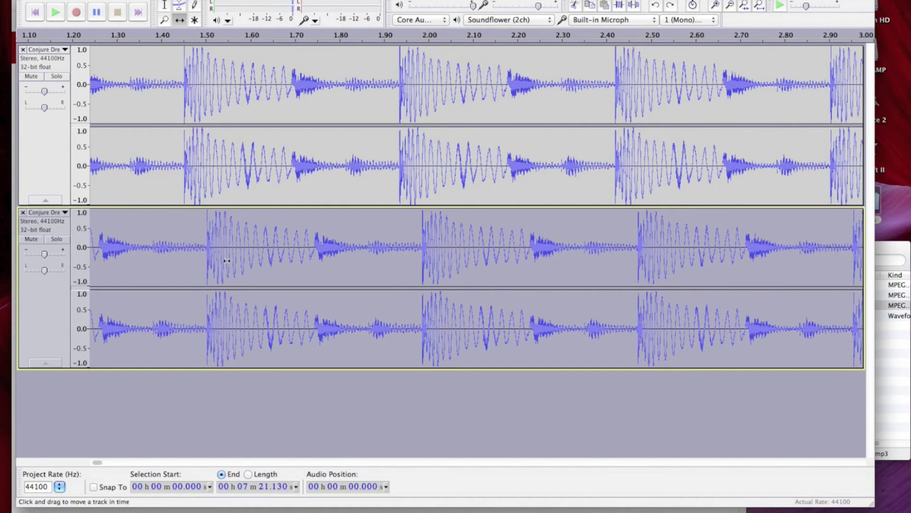
pyautogui.moveTo(247, 246); pyautogui.dragTo(224, 242)
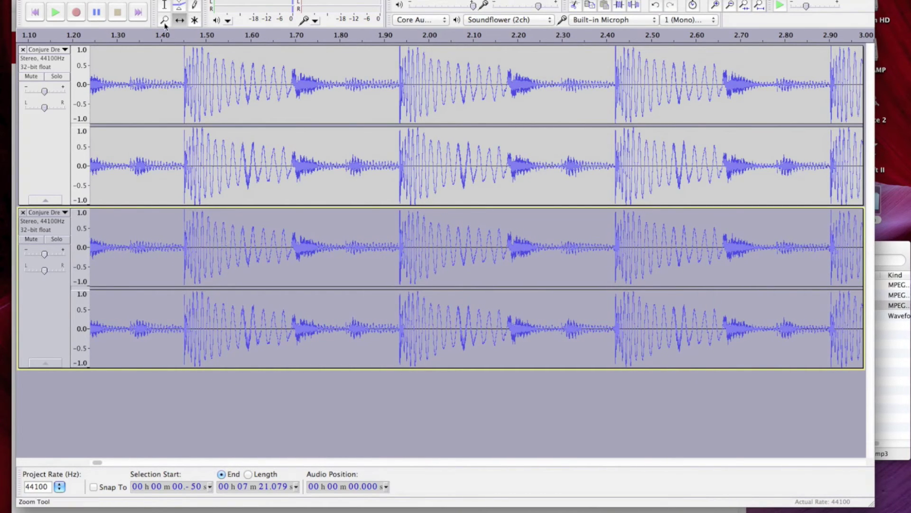
# - Fine-tune the second track's alignment by shifting it less than 1 ms earlier at the transient near 1.45 s
pyautogui.click(178, 216)
pyautogui.click(178, 216)
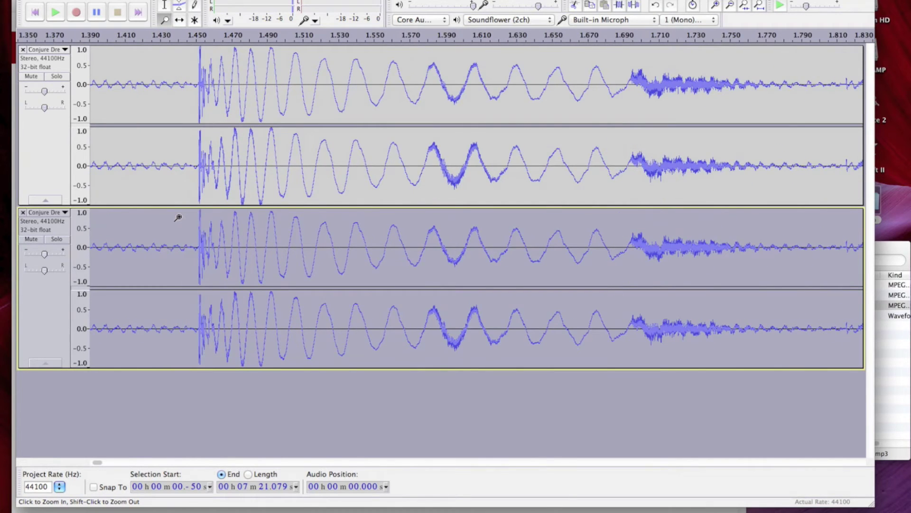
pyautogui.click(178, 217)
pyautogui.click(178, 217)
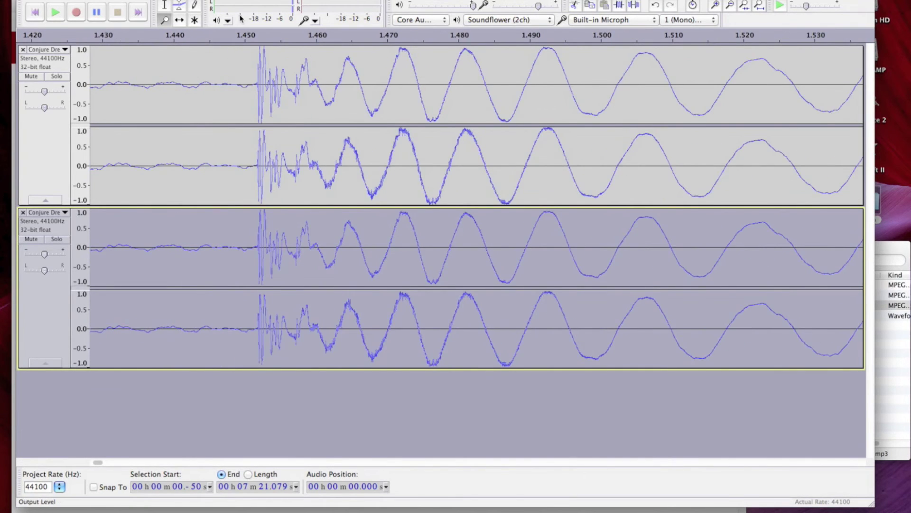
pyautogui.click(180, 20)
pyautogui.moveTo(286, 224); pyautogui.dragTo(285, 224)
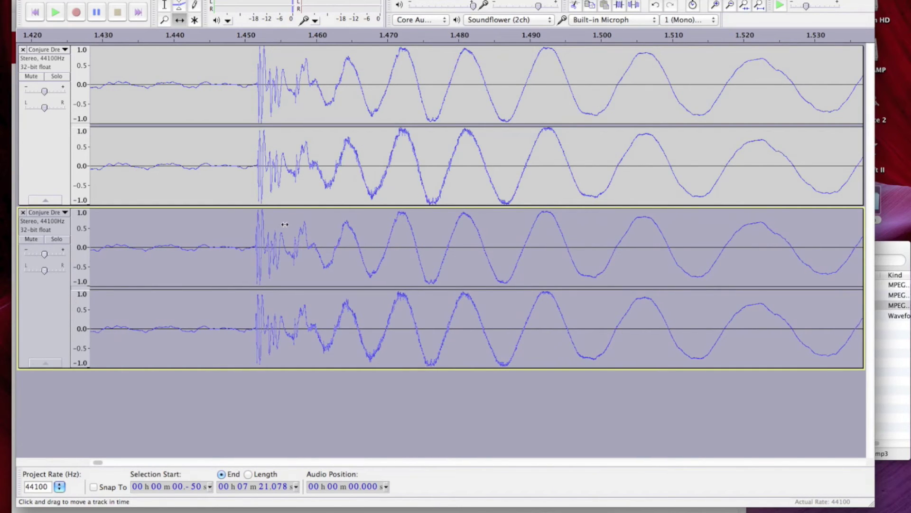
# - Play the mix of the two aligned tracks from the beginning to check their timing, and stop playback
pyautogui.click(168, 32)
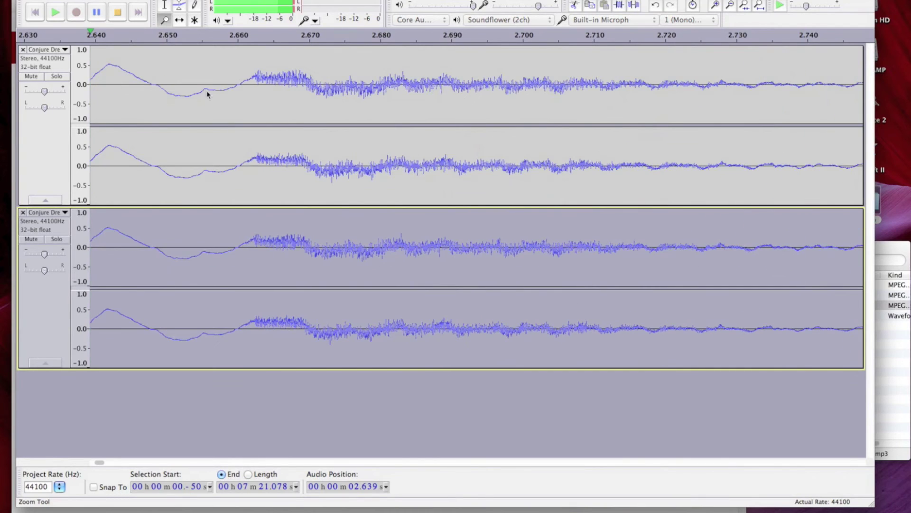
pyautogui.press('space')
pyautogui.keyDown('shift'); pyautogui.click(239, 235); pyautogui.keyUp('shift')
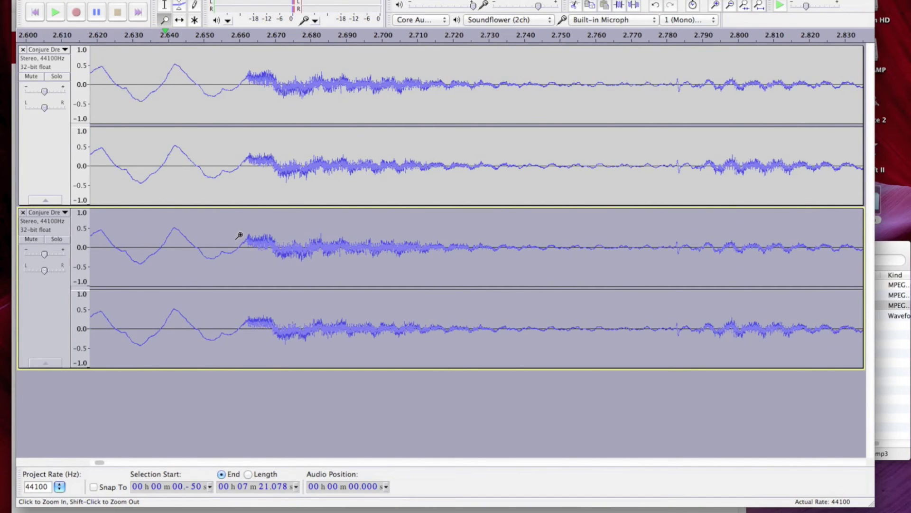
pyautogui.keyDown('shift'); pyautogui.click(239, 236); pyautogui.keyUp('shift')
pyautogui.keyDown('shift'); pyautogui.click(239, 235); pyautogui.keyUp('shift')
pyautogui.keyDown('shift'); pyautogui.click(239, 236); pyautogui.keyUp('shift')
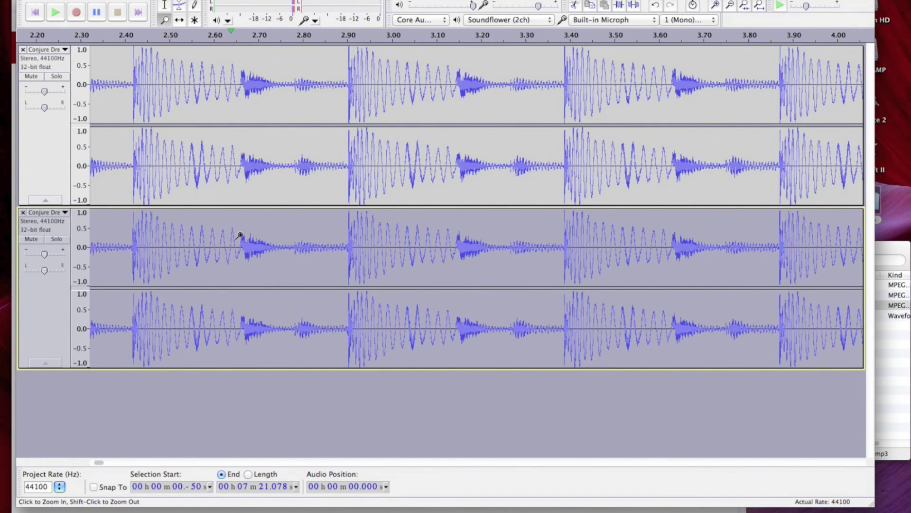
pyautogui.keyDown('shift'); pyautogui.click(239, 235); pyautogui.keyUp('shift')
pyautogui.keyDown('shift'); pyautogui.click(239, 236); pyautogui.keyUp('shift')
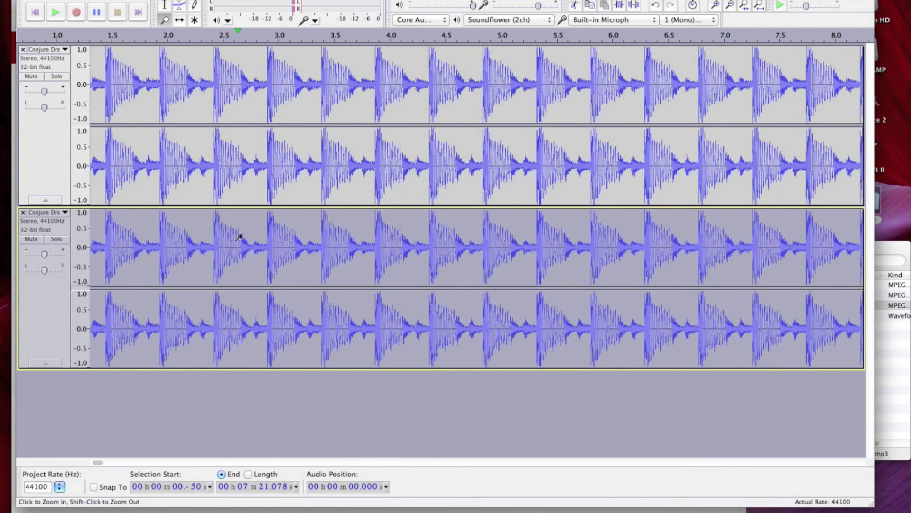
pyautogui.keyDown('shift'); pyautogui.click(240, 236); pyautogui.keyUp('shift')
pyautogui.keyDown('shift'); pyautogui.click(239, 237); pyautogui.keyUp('shift')
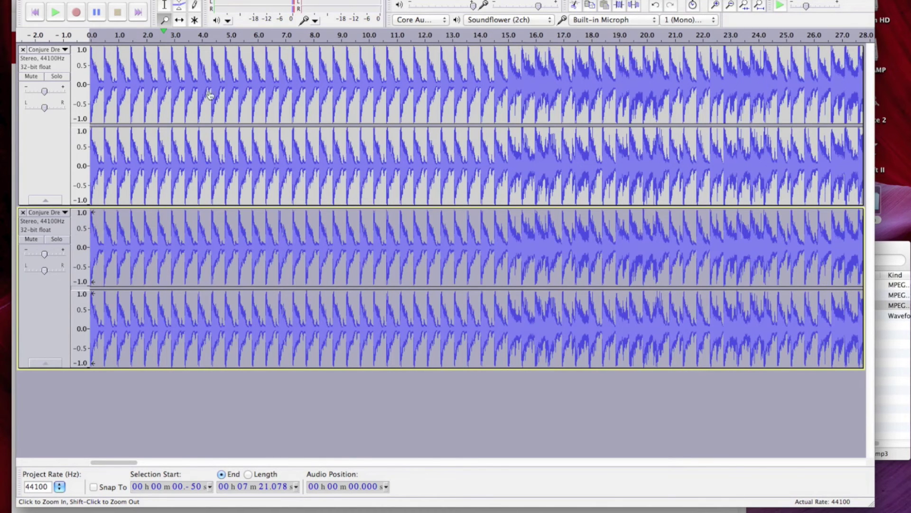
pyautogui.press('space')
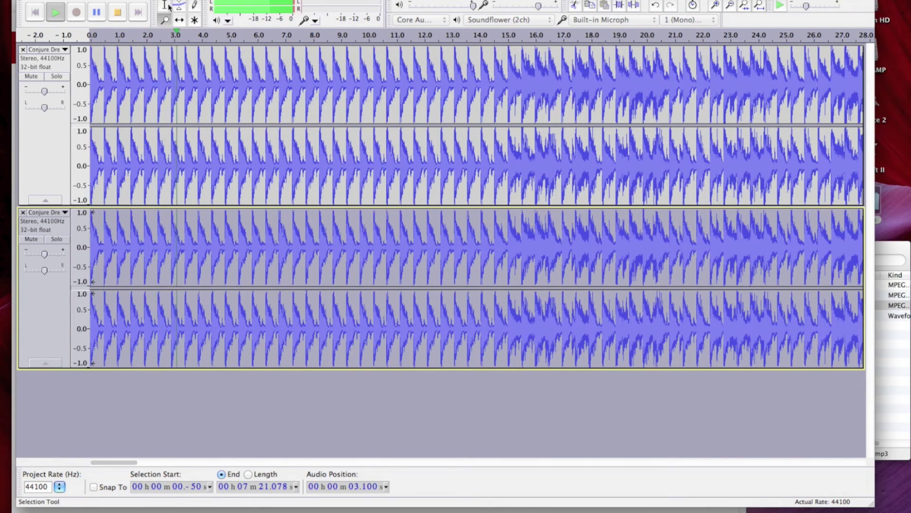
pyautogui.press('space')
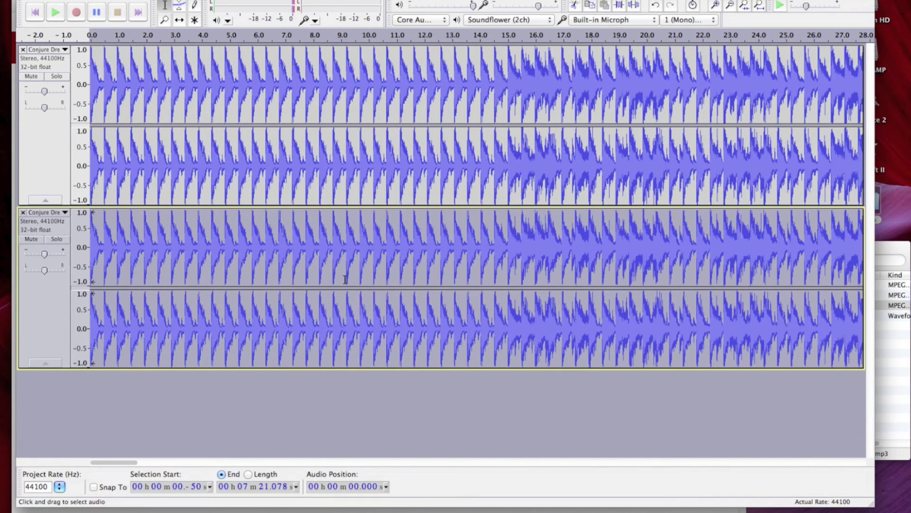
# - Invert the whole selected second track
pyautogui.click(99, 0)
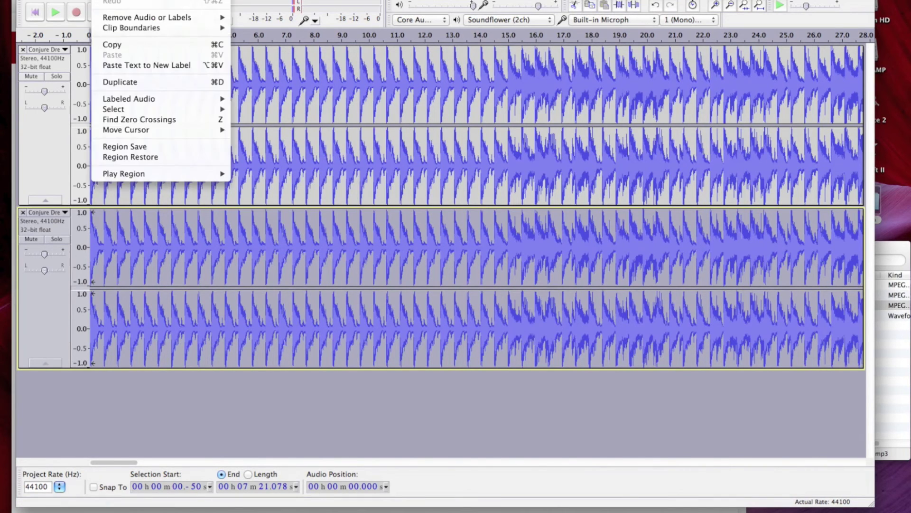
pyautogui.moveTo(201, 0)
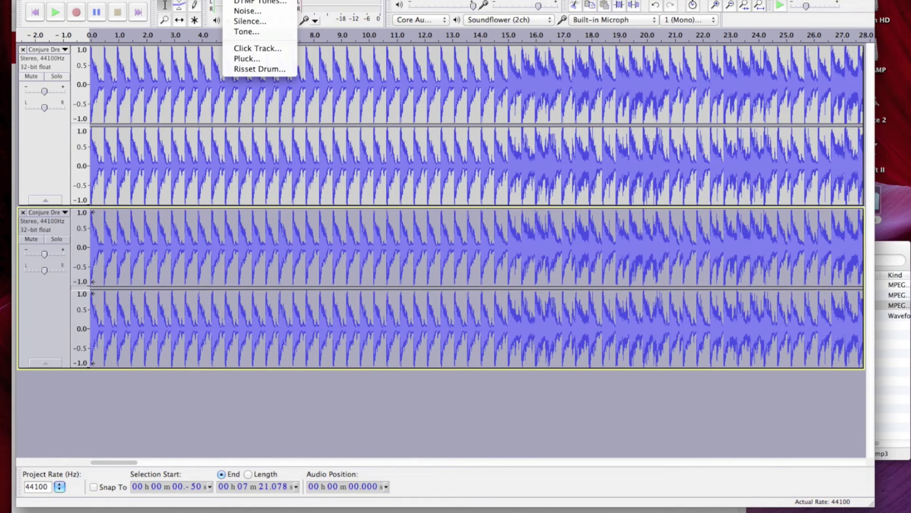
pyautogui.moveTo(280, 0)
pyautogui.click(311, 132)
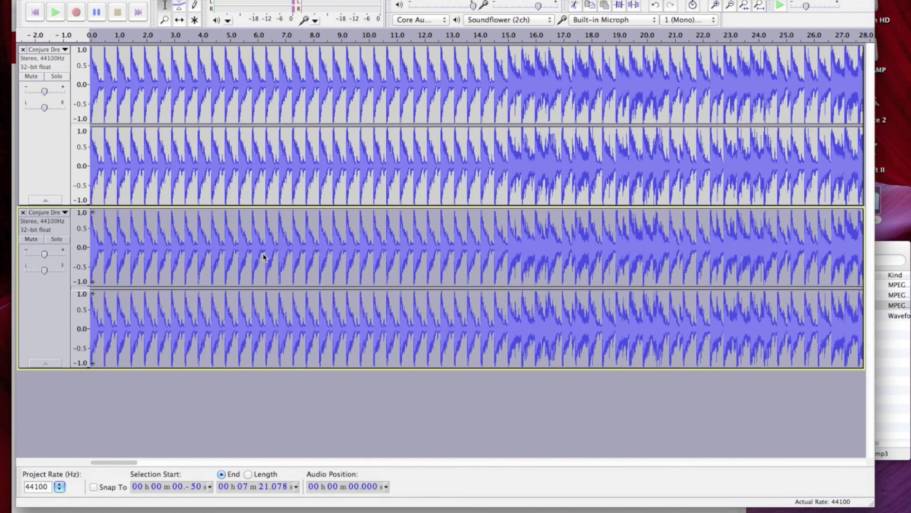
# - Play the mix of the original and inverted tracks from about 15.6 s and stop playback
pyautogui.click(524, 153)
pyautogui.press('space')
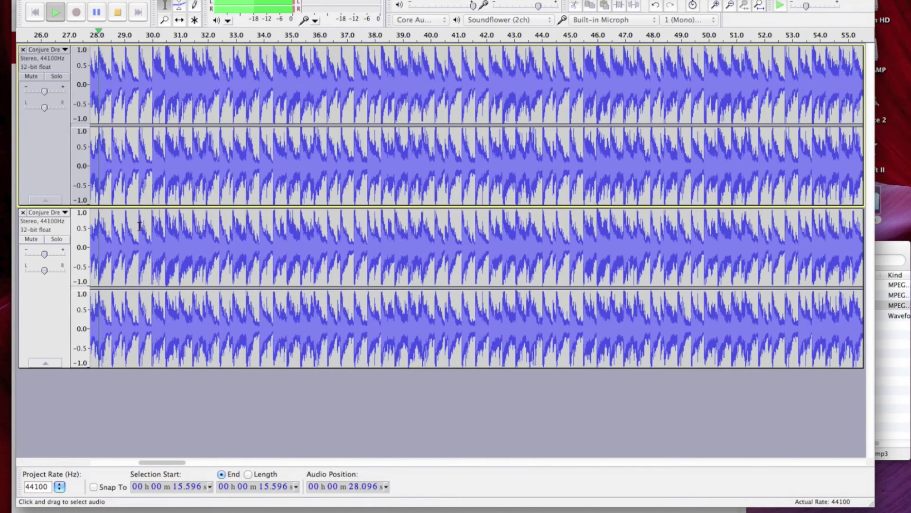
pyautogui.press('space')
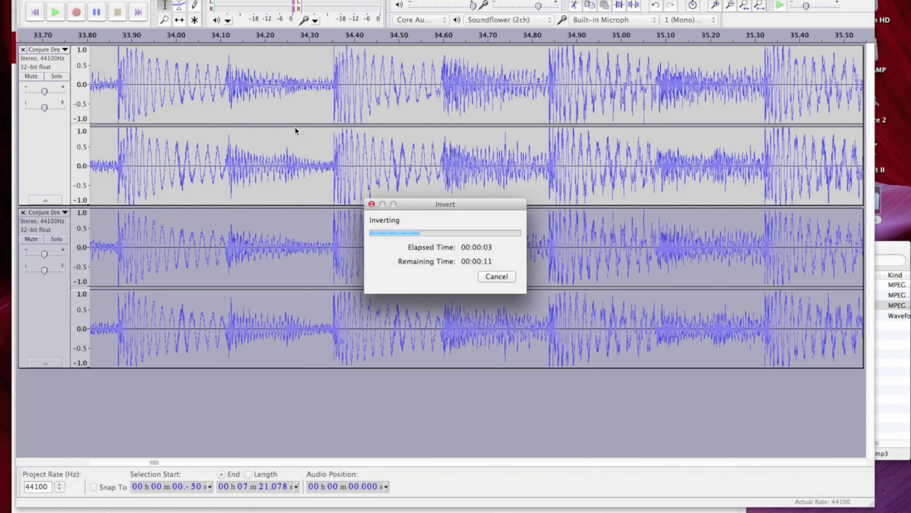
# - Play the mix of the original and inverted tracks from about 2 min 41 s
pyautogui.click(320, 156)
pyautogui.press('space')
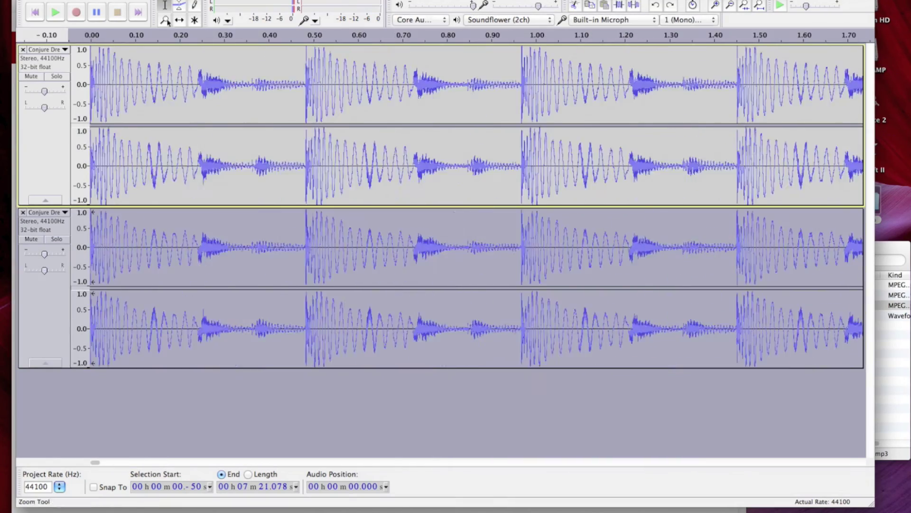
pyautogui.keyDown('shift'); pyautogui.click(527, 137); pyautogui.keyUp('shift')
pyautogui.keyDown('shift'); pyautogui.click(527, 138); pyautogui.keyUp('shift')
pyautogui.keyDown('shift'); pyautogui.click(530, 138); pyautogui.keyUp('shift')
pyautogui.press('F1')
pyautogui.click(480, 87)
pyautogui.press('space')
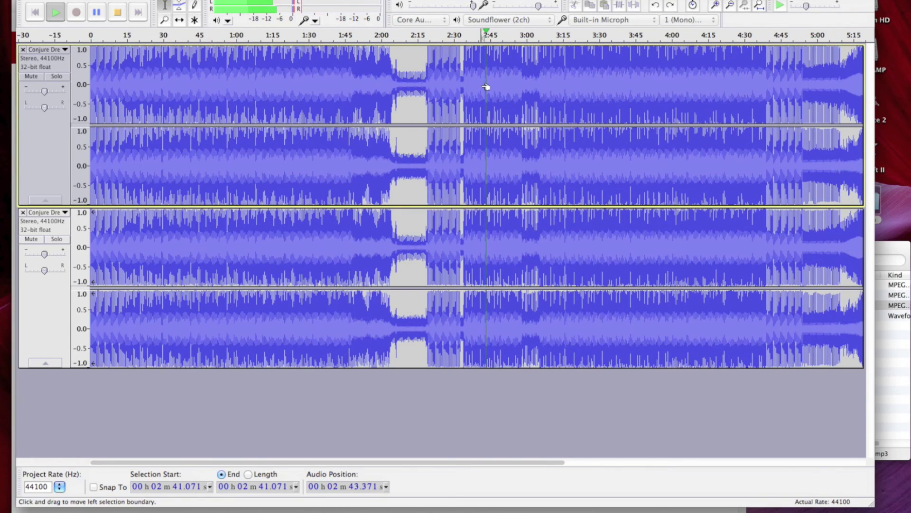
# - Toggle the second track's mute during playback to compare the null mix with the original alone, and stop with it muted
pyautogui.click(39, 240)
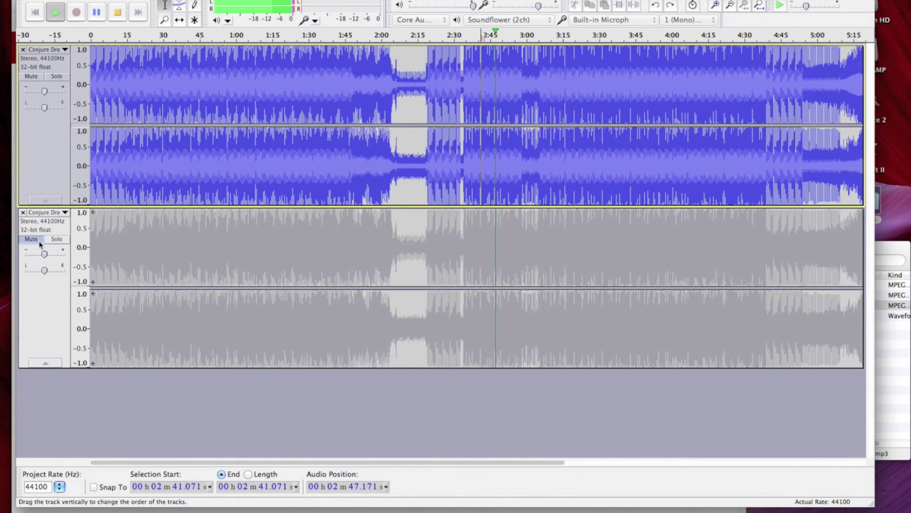
pyautogui.click(39, 241)
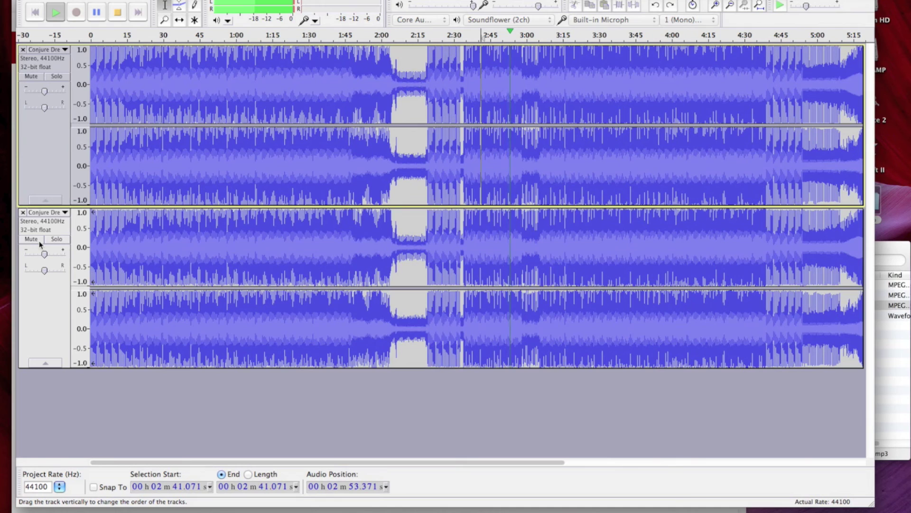
pyautogui.click(38, 241)
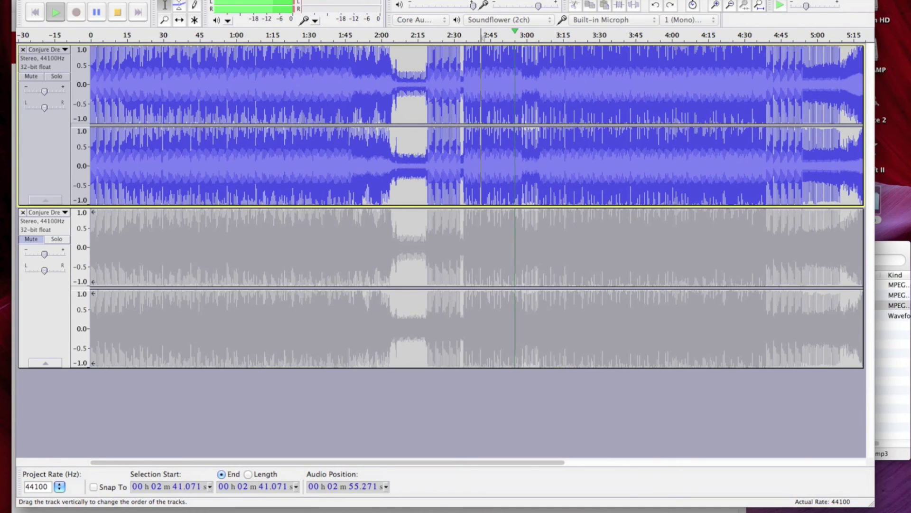
pyautogui.click(118, 12)
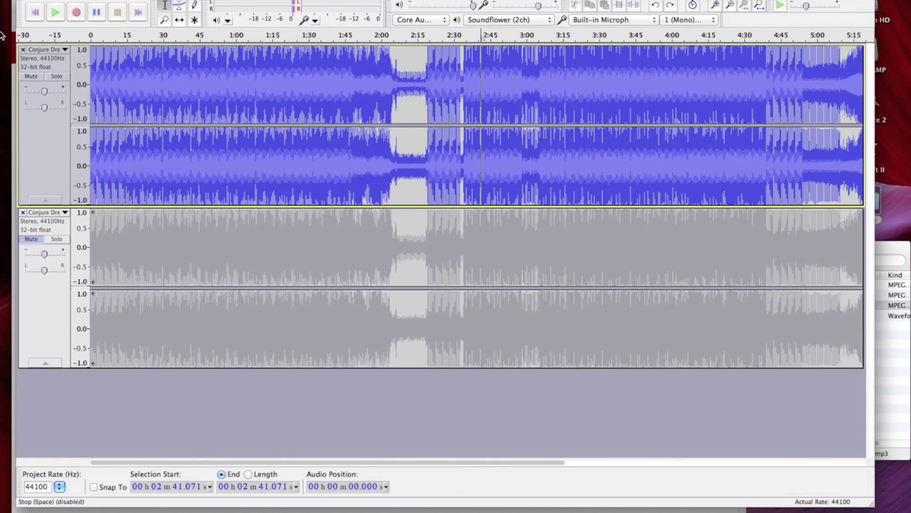
# - Remove the muted second track and import the next MP3 version from the file browser as a new second track
pyautogui.click(23, 212)
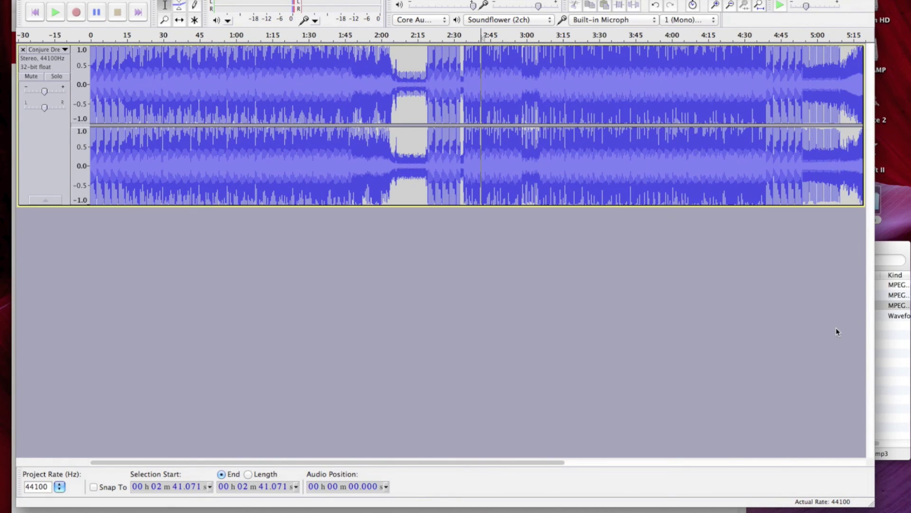
pyautogui.click(900, 360)
pyautogui.moveTo(664, 305); pyautogui.dragTo(331, 256)
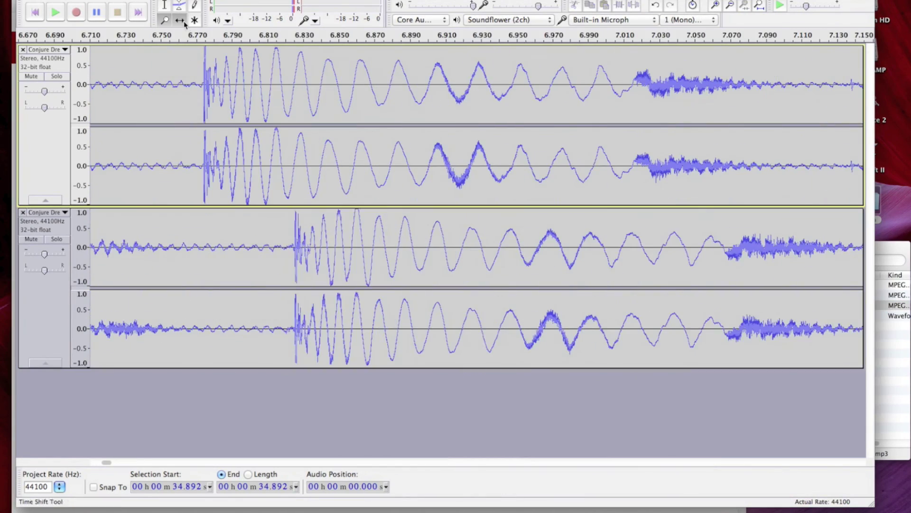
# - Time-shift the second track about 50 ms earlier and nudge it slightly later to match the original's transient near 6.774 s
pyautogui.moveTo(294, 225); pyautogui.dragTo(200, 225)
pyautogui.click(228, 223)
pyautogui.click(266, 220)
pyautogui.click(261, 204)
pyautogui.click(258, 193)
pyautogui.click(228, 196)
pyautogui.click(207, 197)
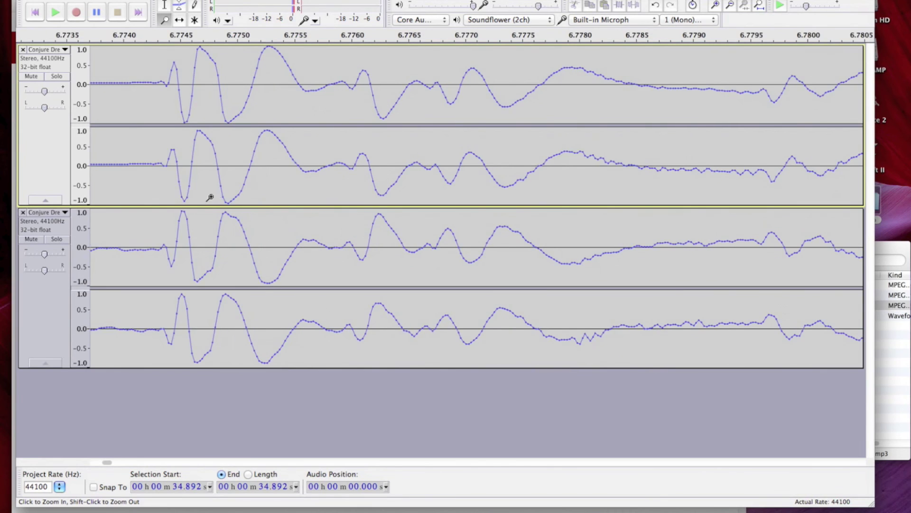
pyautogui.click(186, 192)
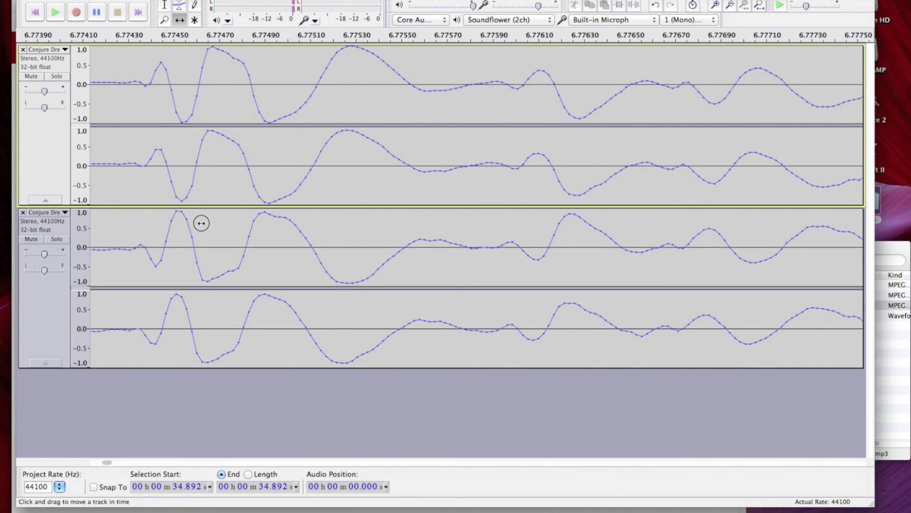
pyautogui.moveTo(202, 223); pyautogui.dragTo(205, 223)
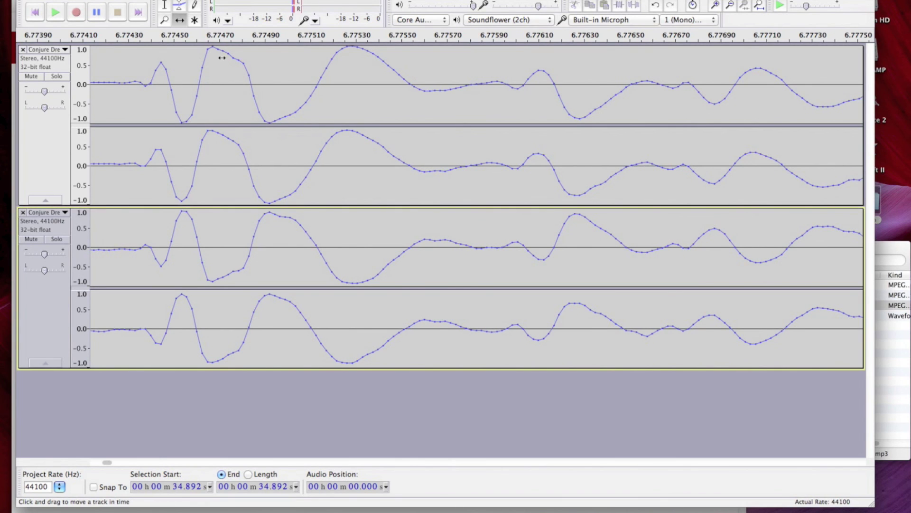
# - Play the aligned null mix briefly from 34.892 s, and again from about 3 min 17 s
pyautogui.press('space')
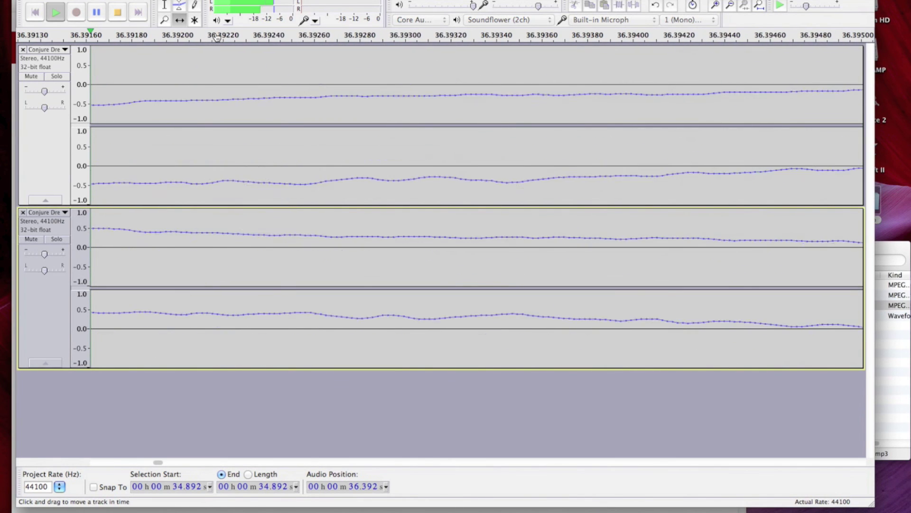
pyautogui.press('space')
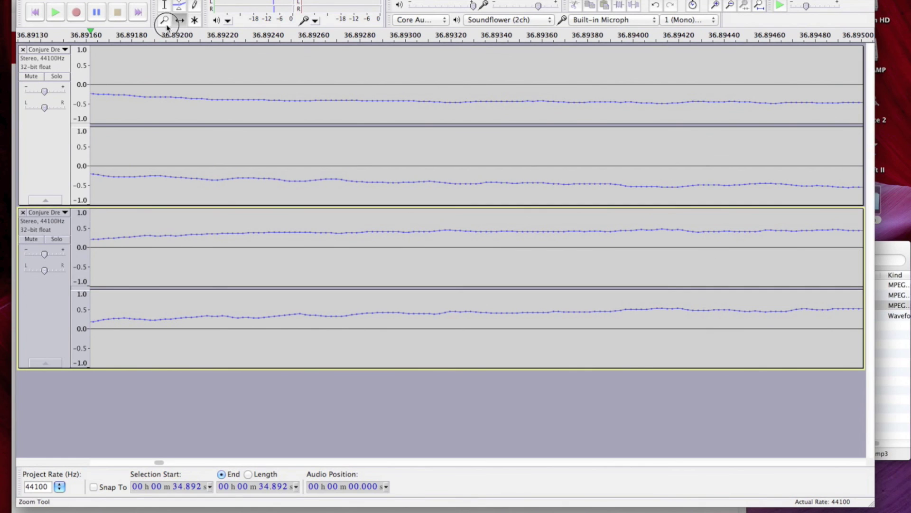
pyautogui.keyDown('shift'); pyautogui.click(369, 165); pyautogui.keyUp('shift')
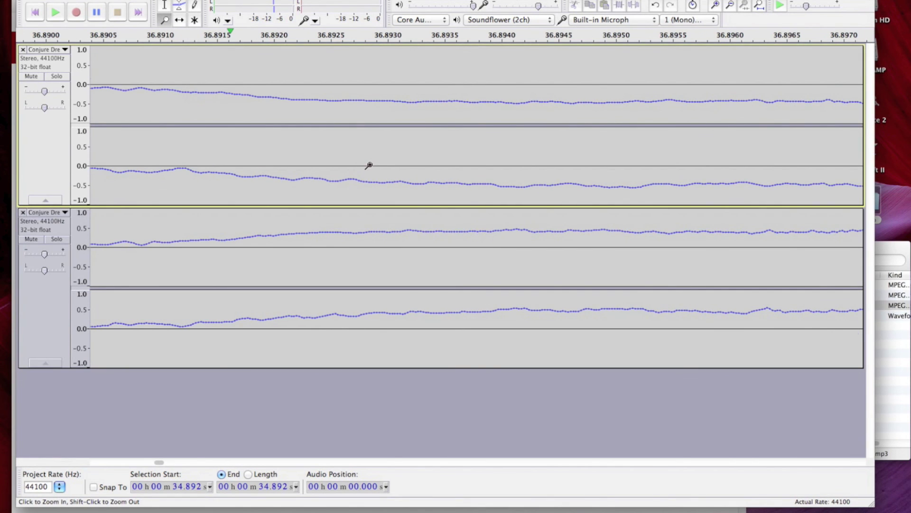
pyautogui.keyDown('shift'); pyautogui.click(369, 165); pyautogui.keyUp('shift')
pyautogui.click(514, 155)
pyautogui.keyDown('shift'); pyautogui.click(514, 155); pyautogui.keyUp('shift')
pyautogui.keyDown('shift'); pyautogui.click(515, 155); pyautogui.keyUp('shift')
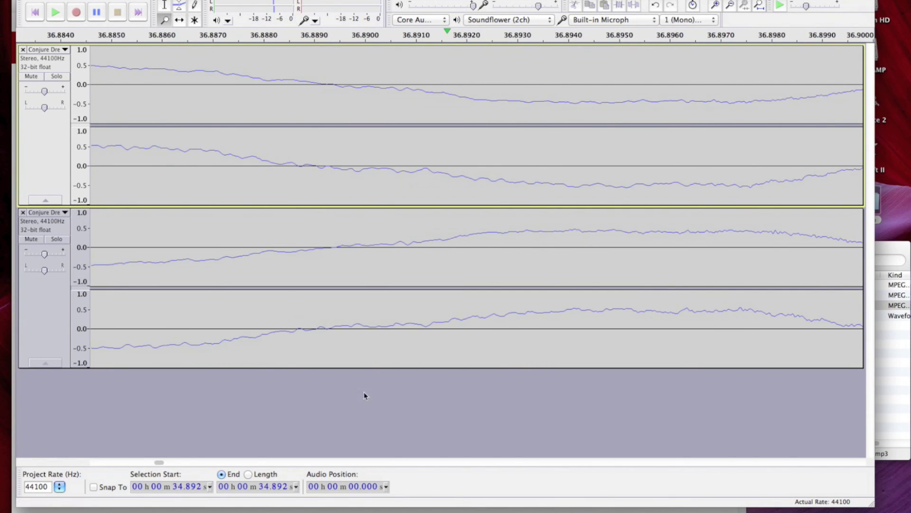
pyautogui.keyDown('shift'); pyautogui.click(375, 328); pyautogui.keyUp('shift')
pyautogui.click(126, 0)
pyautogui.click(147, 6)
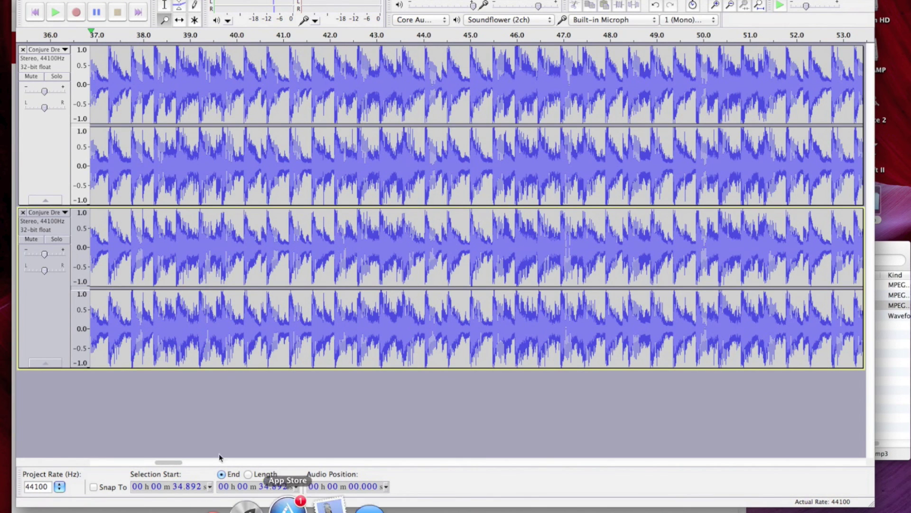
pyautogui.moveTo(311, 463); pyautogui.dragTo(434, 470)
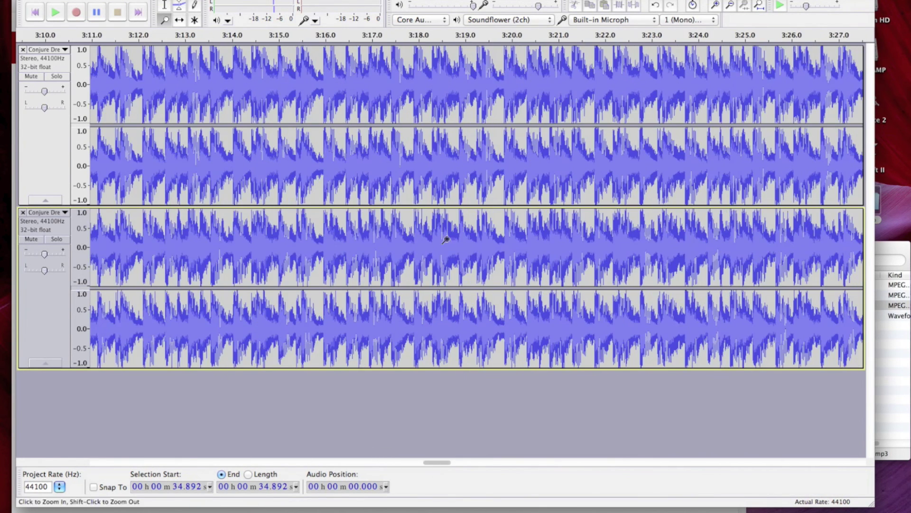
pyautogui.click(366, 81)
pyautogui.press('space')
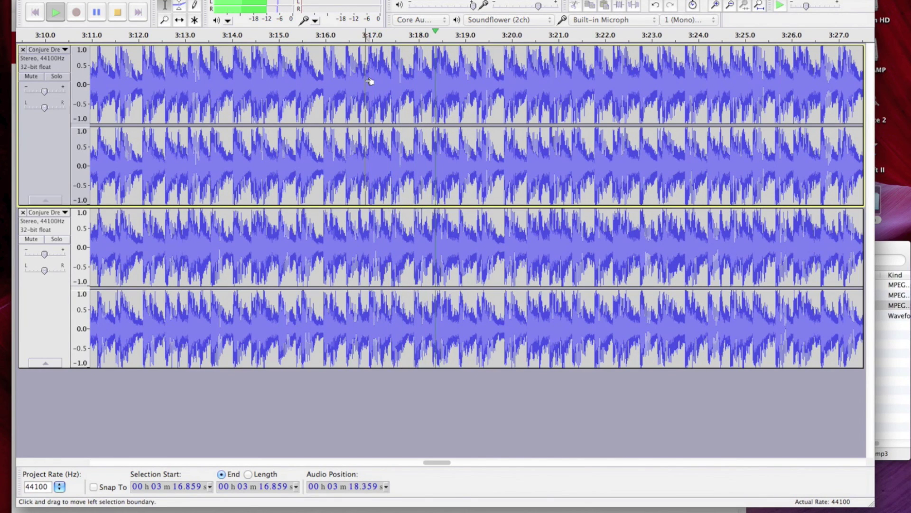